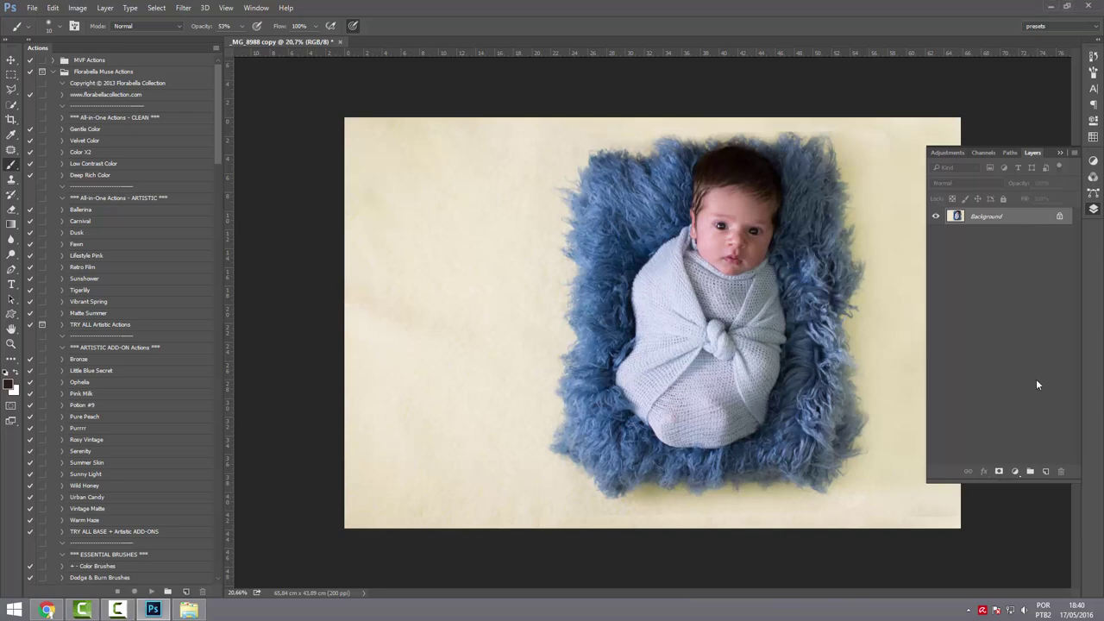
Step: Duplicate the Background layer as Background copy and toggle its visibility off and back on
left_click_drag(1027, 223, 1045, 470)
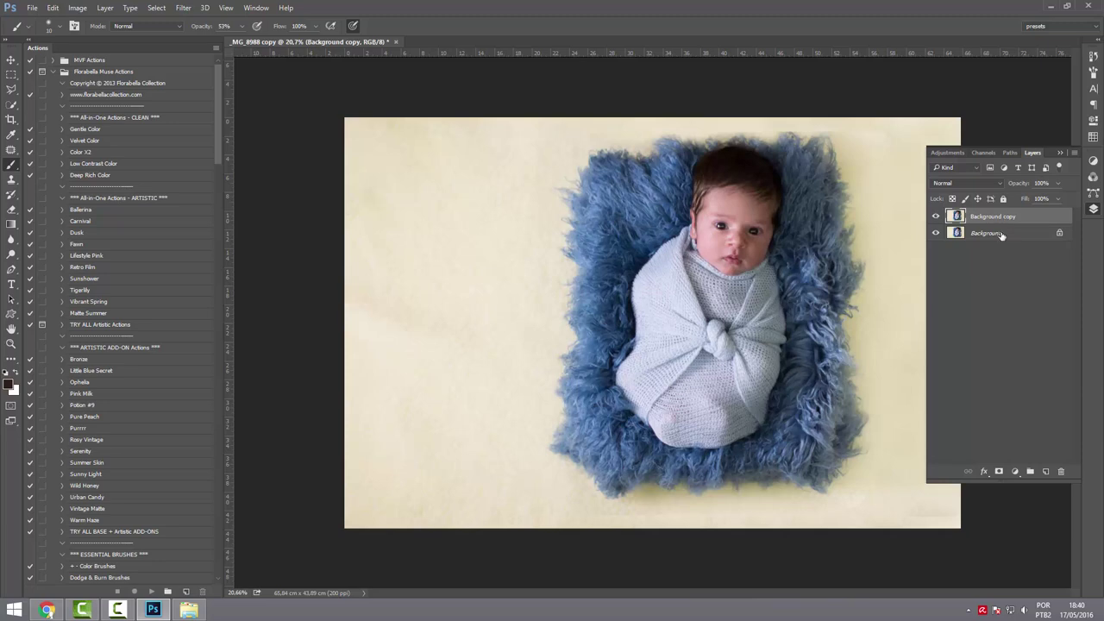
left_click(935, 216)
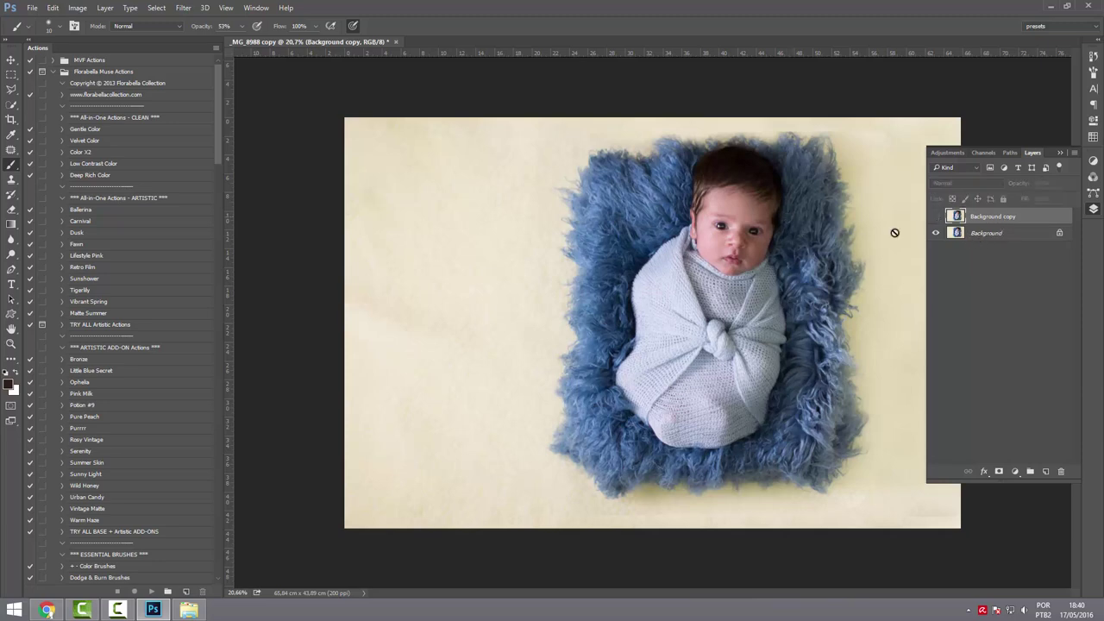
left_click(935, 217)
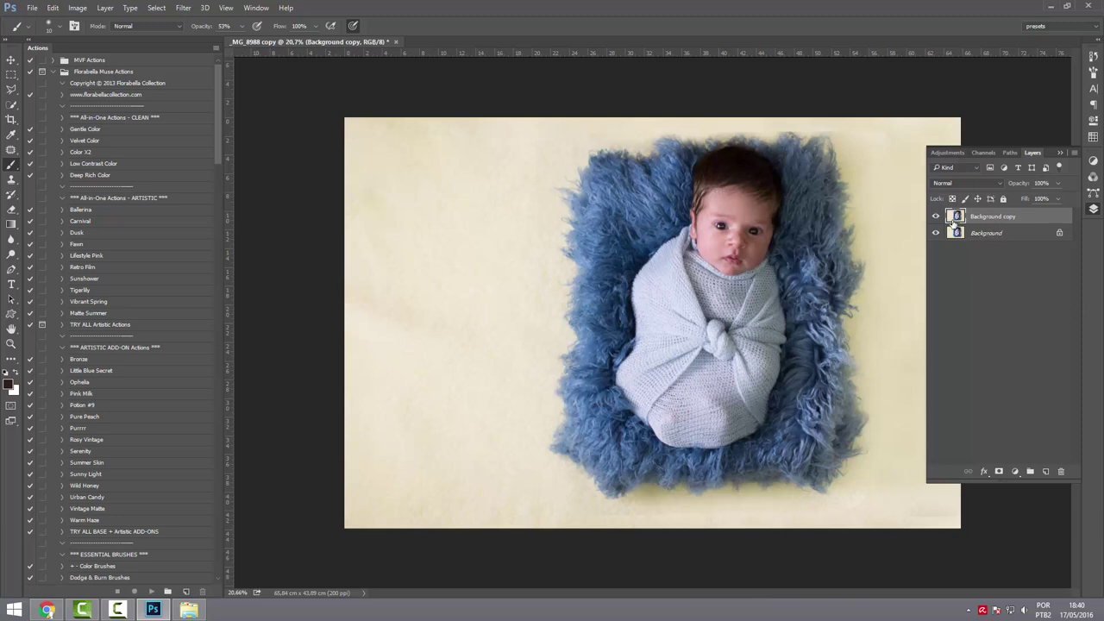
Step: Open Filter > Liquify and switch Advanced Mode off and back on
left_click(183, 8)
left_click(197, 96)
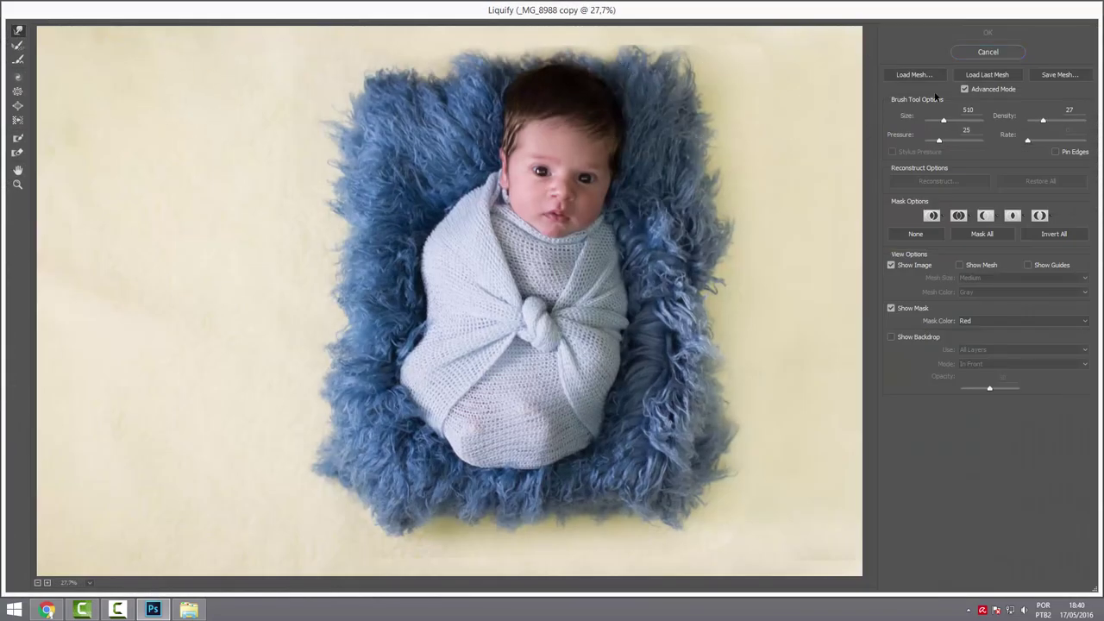
left_click(964, 89)
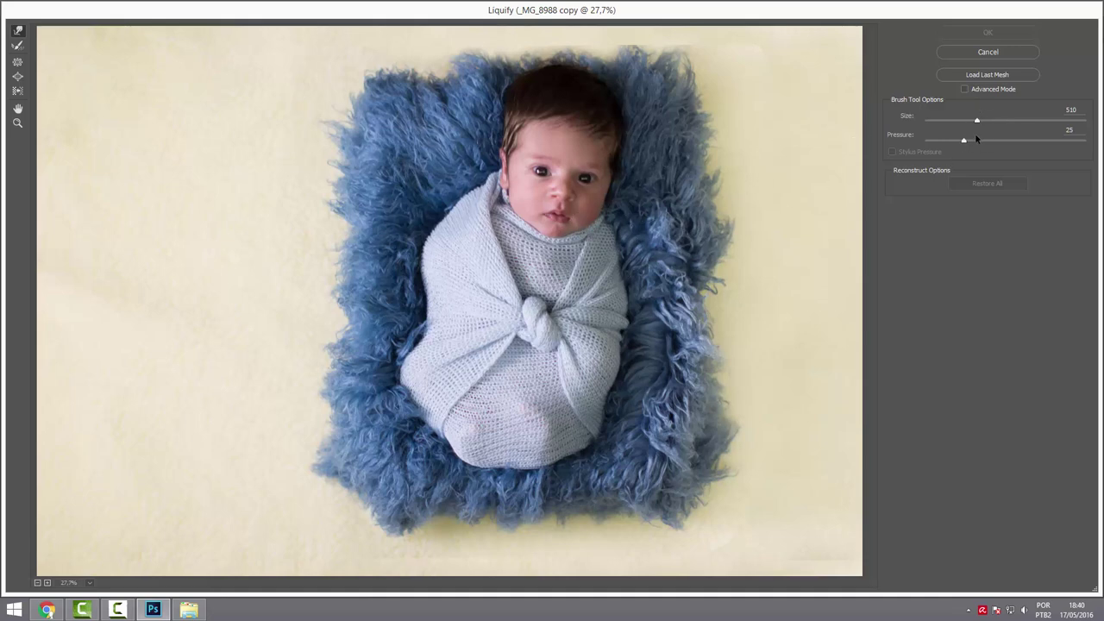
left_click(964, 89)
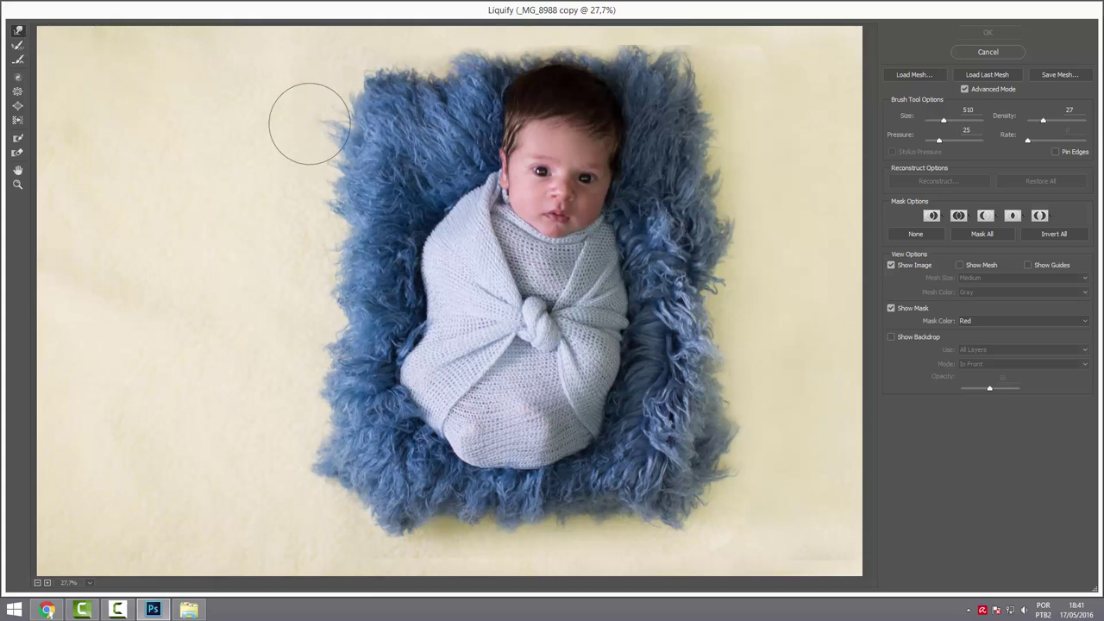
Step: Warp the rug's upper-left fur edge and the fur along both sides of the blanket
left_click_drag(308, 124, 319, 127)
mouse_move(405, 231)
left_mouse_down()
mouse_move(418, 250)
mouse_move(433, 210)
left_mouse_up()
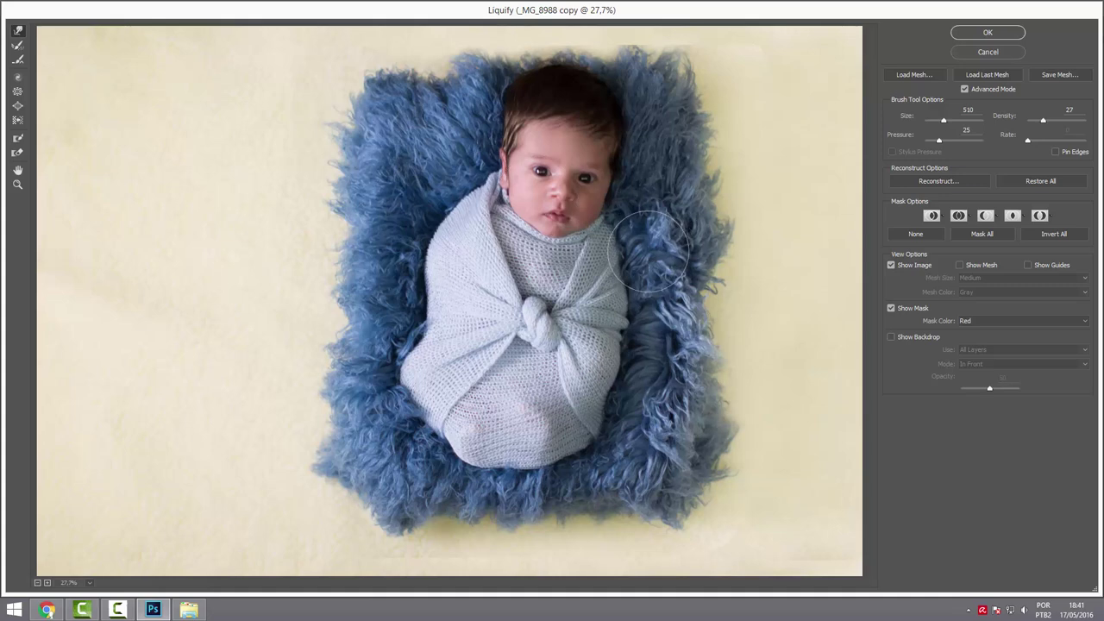
left_click_drag(646, 250, 627, 332)
Step: Adjust the Forward Warp brush, ending at pressure 70 and density 77
left_click_drag(954, 144, 959, 144)
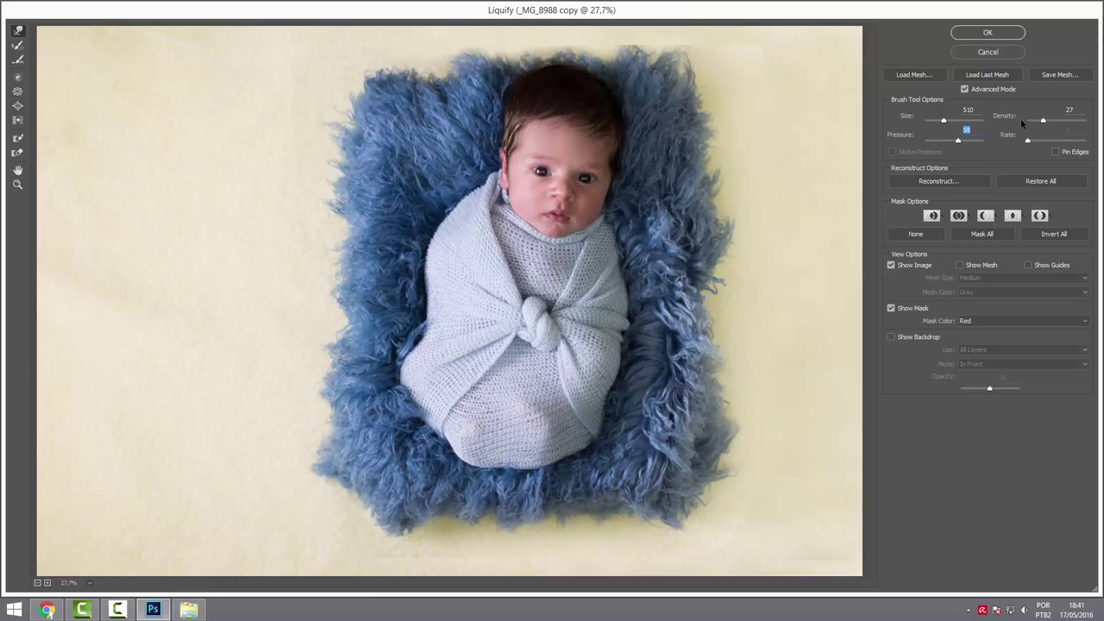
left_click_drag(1043, 121, 1052, 121)
left_click_drag(958, 141, 941, 143)
left_click_drag(1061, 123, 1041, 125)
left_click_drag(956, 143, 964, 142)
left_click_drag(1046, 124, 1073, 123)
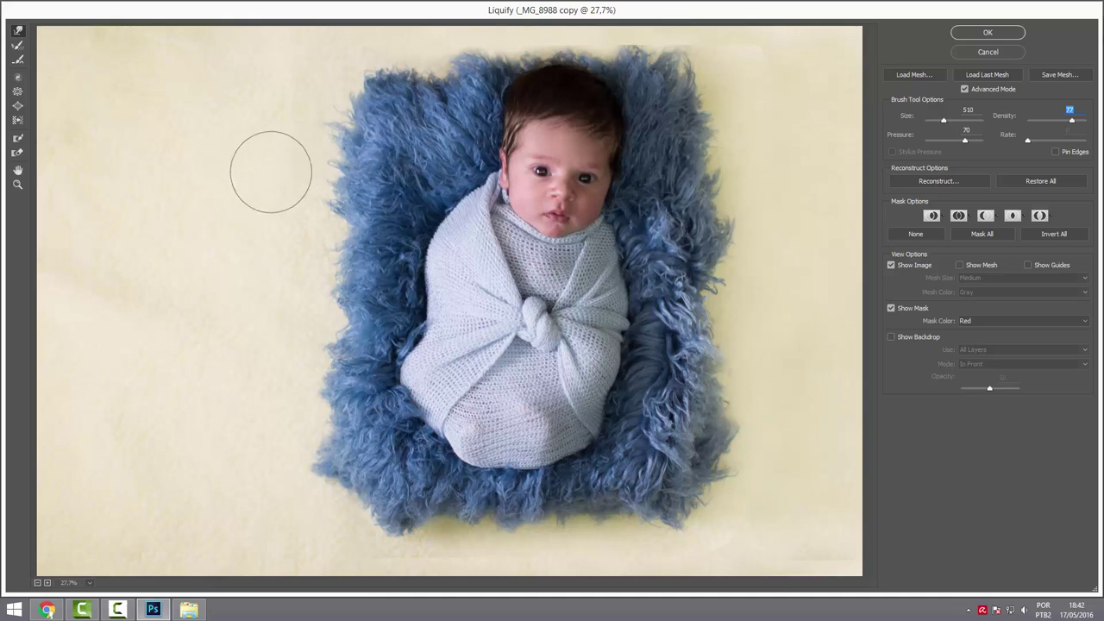
Step: Stretch the upper-left fur upward into long streaks and pull a right-side strand outward
left_click_drag(311, 168, 408, 168)
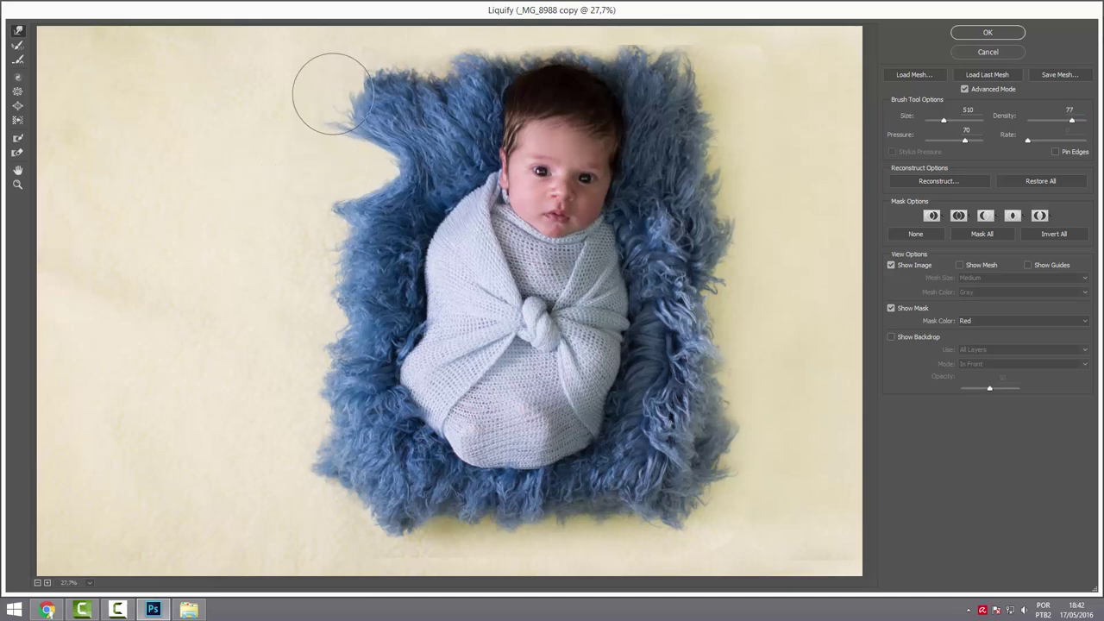
left_click_drag(327, 94, 372, 117)
mouse_move(339, 239)
left_mouse_down()
mouse_move(370, 172)
mouse_move(425, 214)
left_mouse_up()
left_click_drag(316, 316, 406, 86)
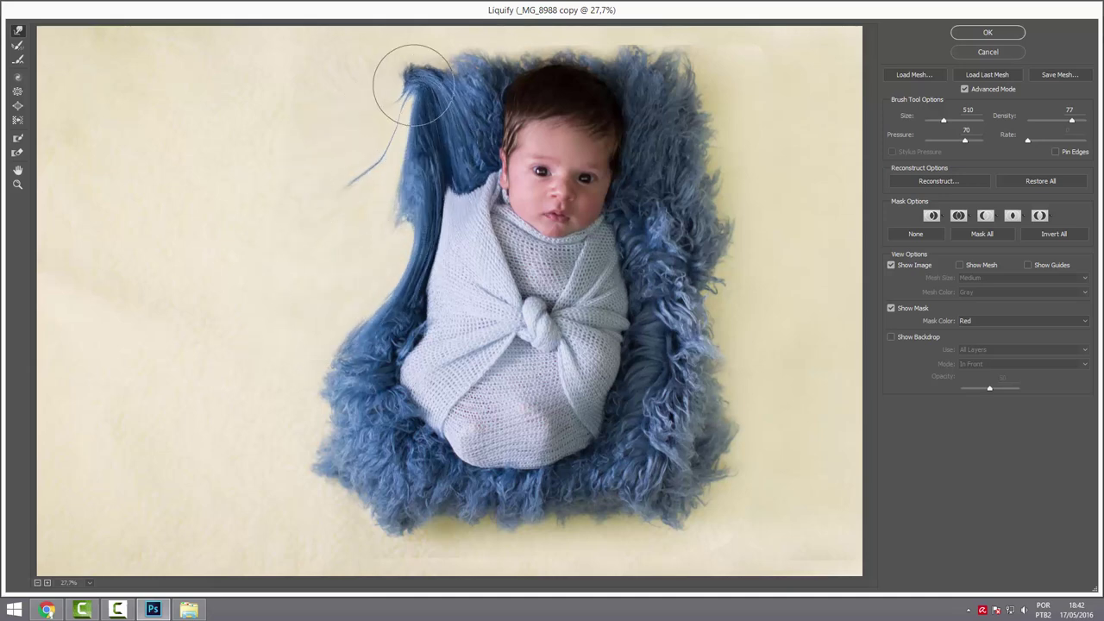
left_click_drag(352, 308, 379, 97)
mouse_move(297, 364)
left_mouse_down()
mouse_move(416, 236)
mouse_move(394, 93)
left_mouse_up()
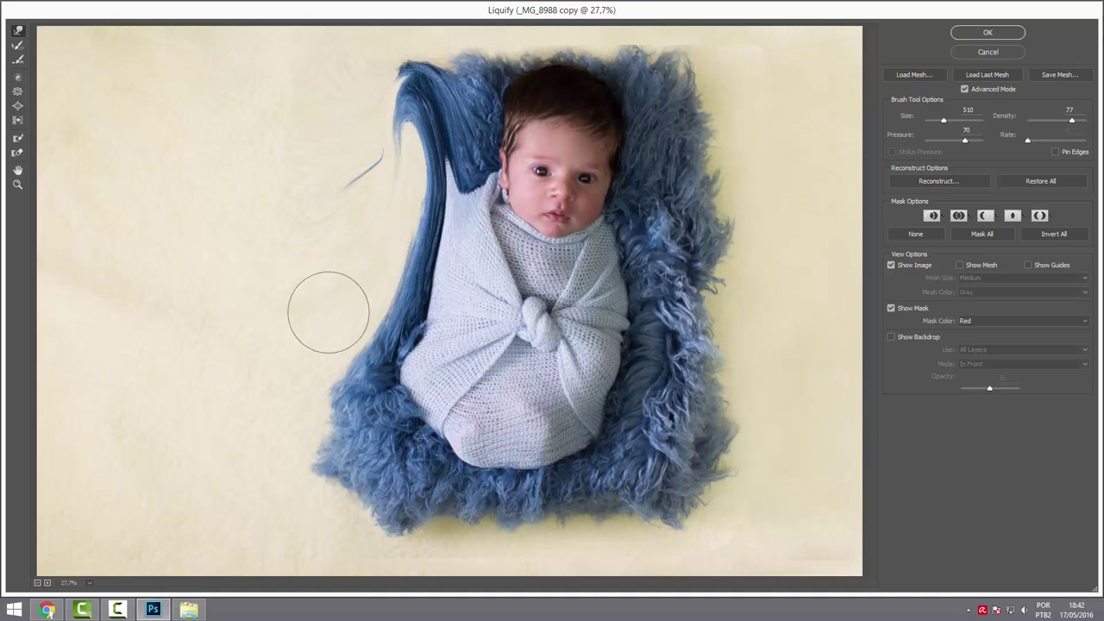
left_click_drag(328, 311, 397, 172)
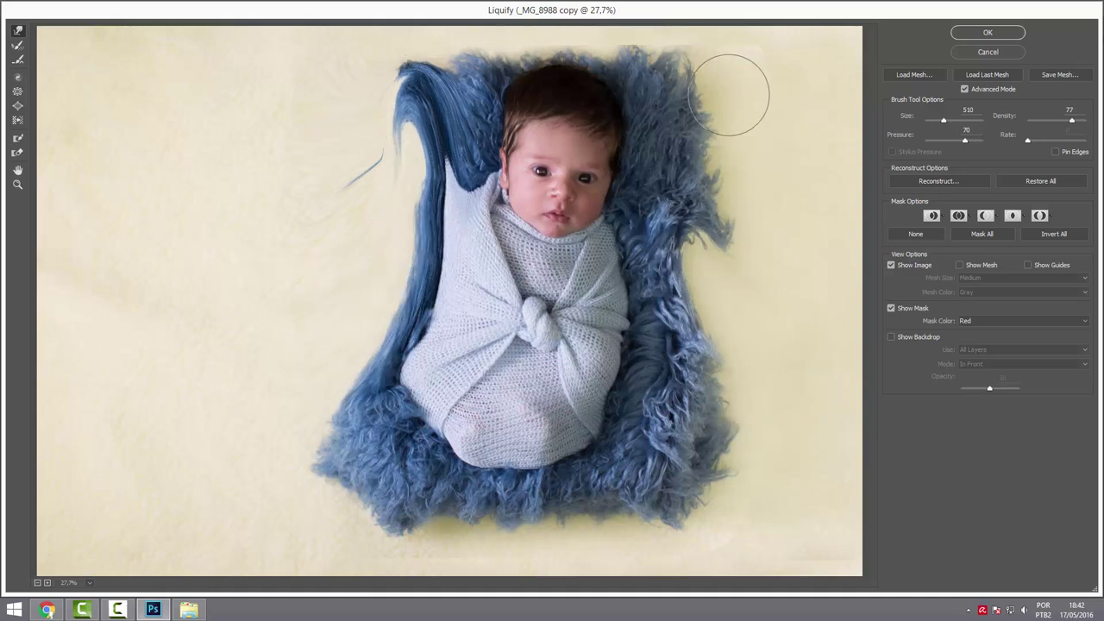
mouse_move(694, 196)
left_mouse_down()
mouse_move(733, 250)
mouse_move(749, 302)
left_mouse_up()
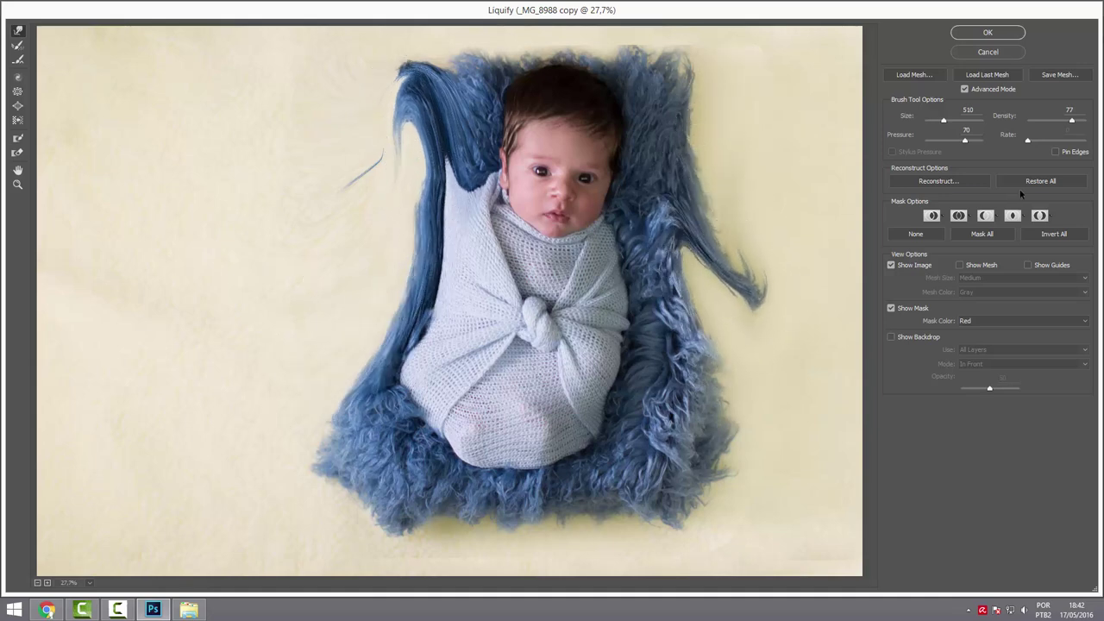
Step: Restore All distortions and soften the brush to pressure 25 and density 22
left_click(1039, 182)
left_click_drag(945, 140, 941, 140)
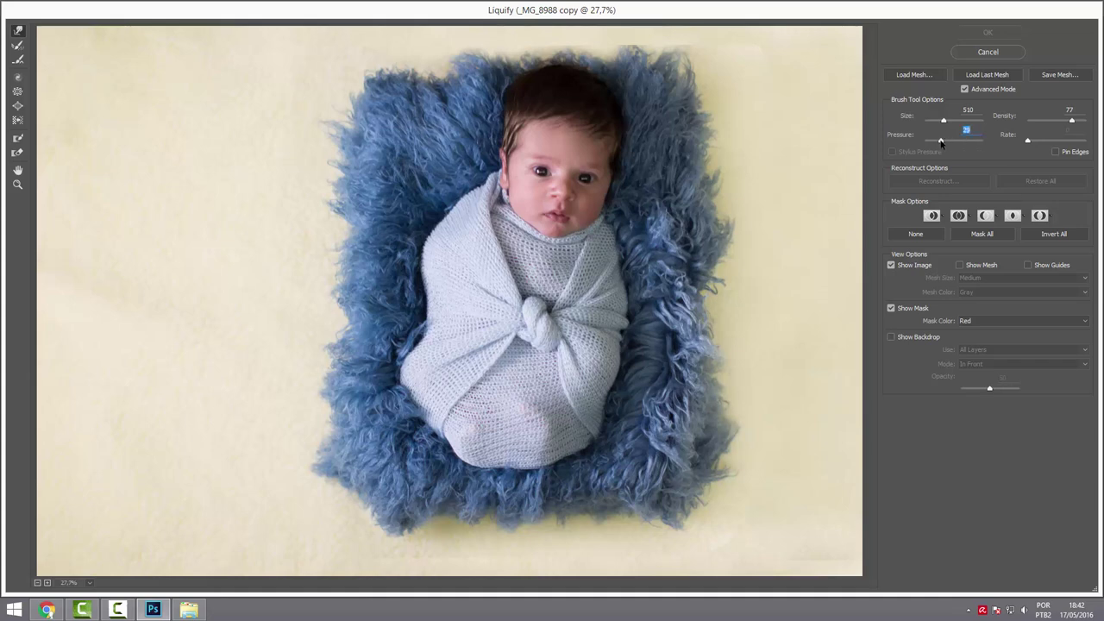
left_click_drag(1053, 122, 1044, 122)
left_click_drag(333, 222, 400, 65)
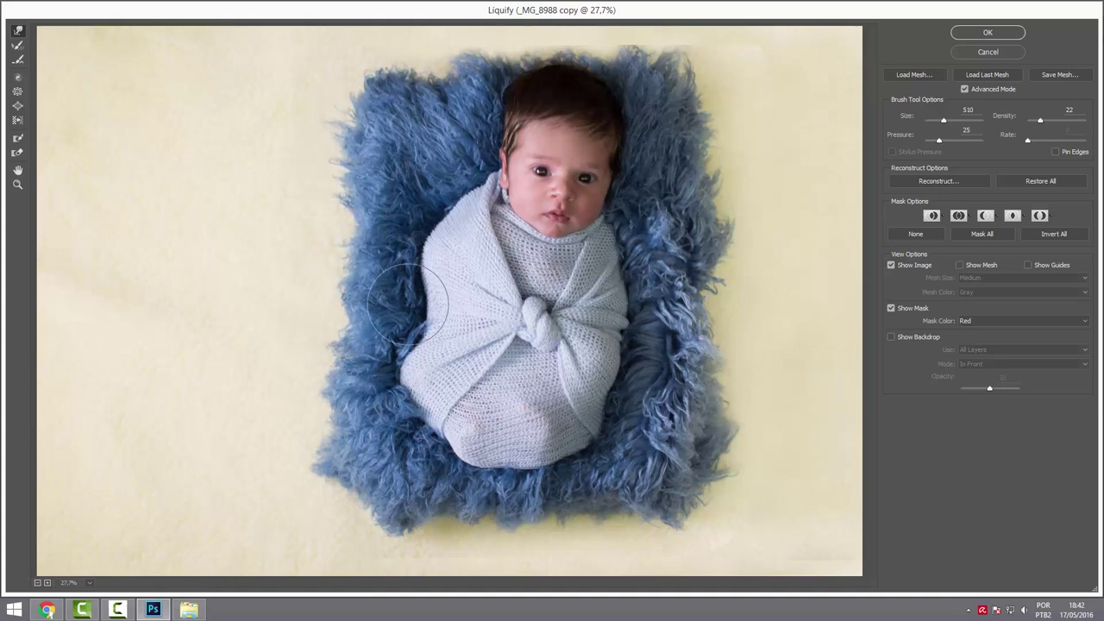
Step: Gently push the wrap's left, lower-left and right edges inward
mouse_move(414, 323)
left_mouse_down()
mouse_move(437, 239)
mouse_move(430, 276)
left_mouse_up()
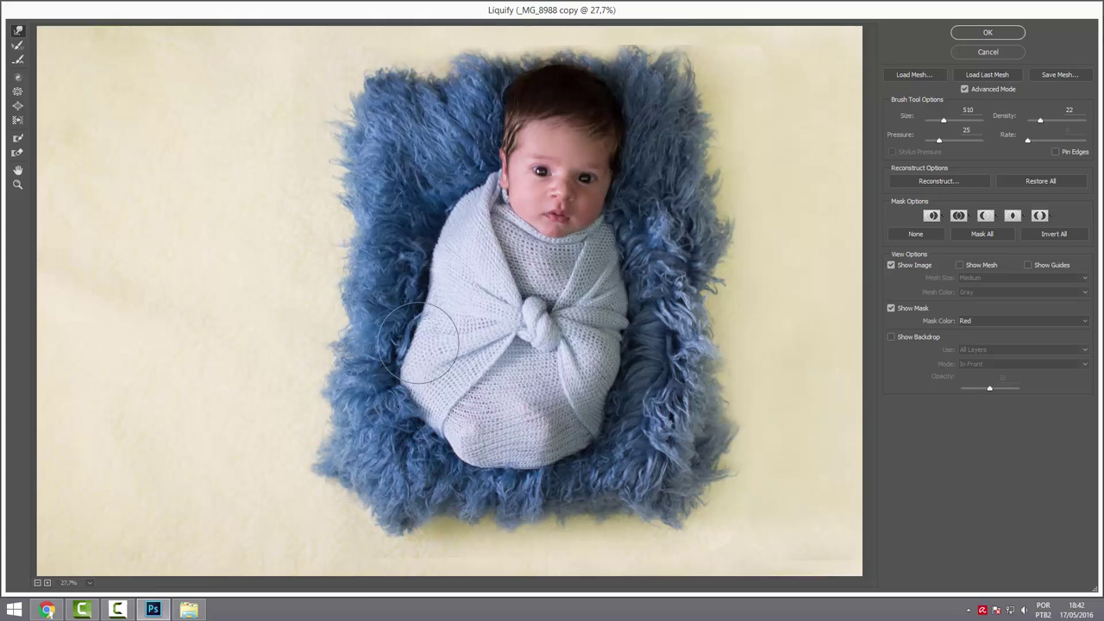
mouse_move(429, 276)
left_mouse_down()
mouse_move(392, 392)
mouse_move(450, 286)
left_mouse_up()
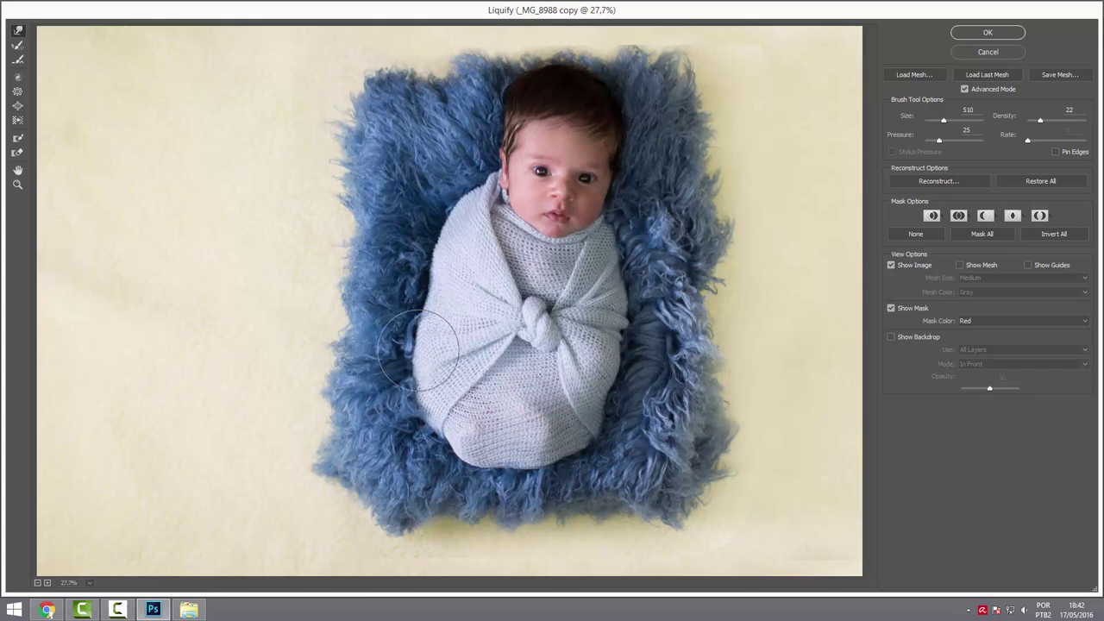
left_click_drag(638, 284, 615, 343)
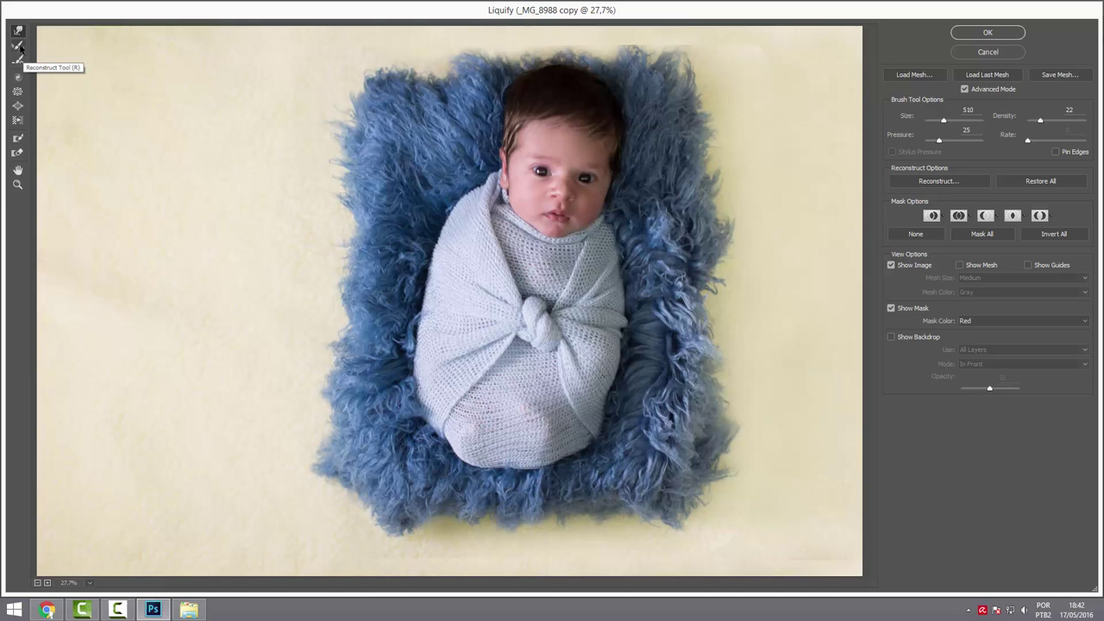
Step: Use the Reconstruct Tool to restore the wrap's left edge and right edge near the knot
left_click(19, 46)
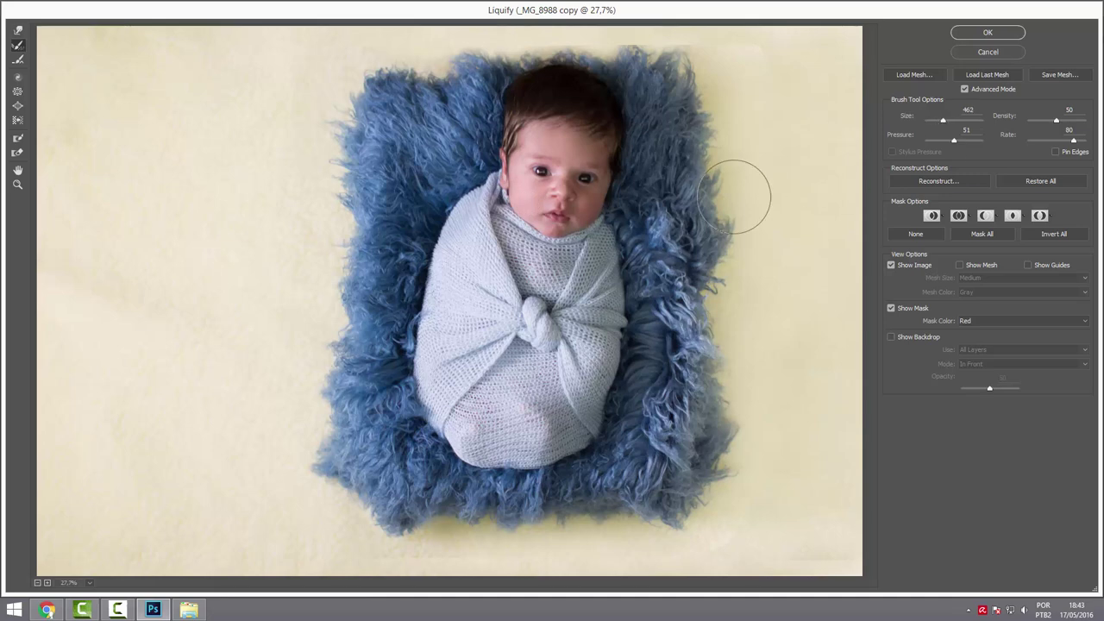
mouse_move(447, 274)
left_mouse_down()
mouse_move(429, 276)
mouse_move(444, 238)
mouse_move(450, 386)
mouse_move(438, 366)
mouse_move(434, 394)
left_mouse_up()
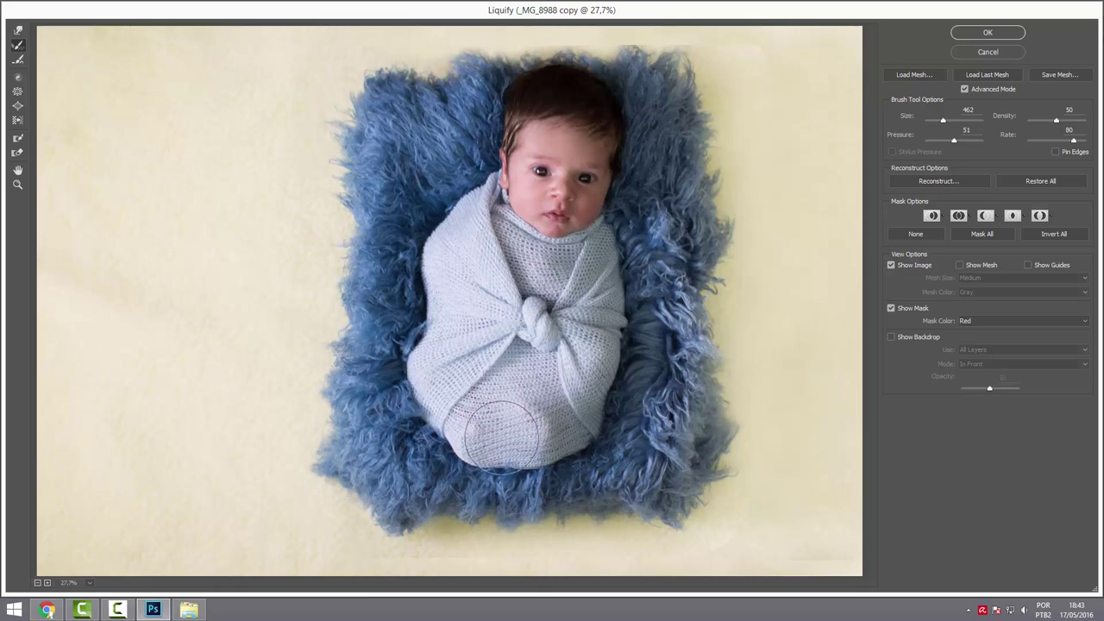
left_click_drag(614, 360, 626, 316)
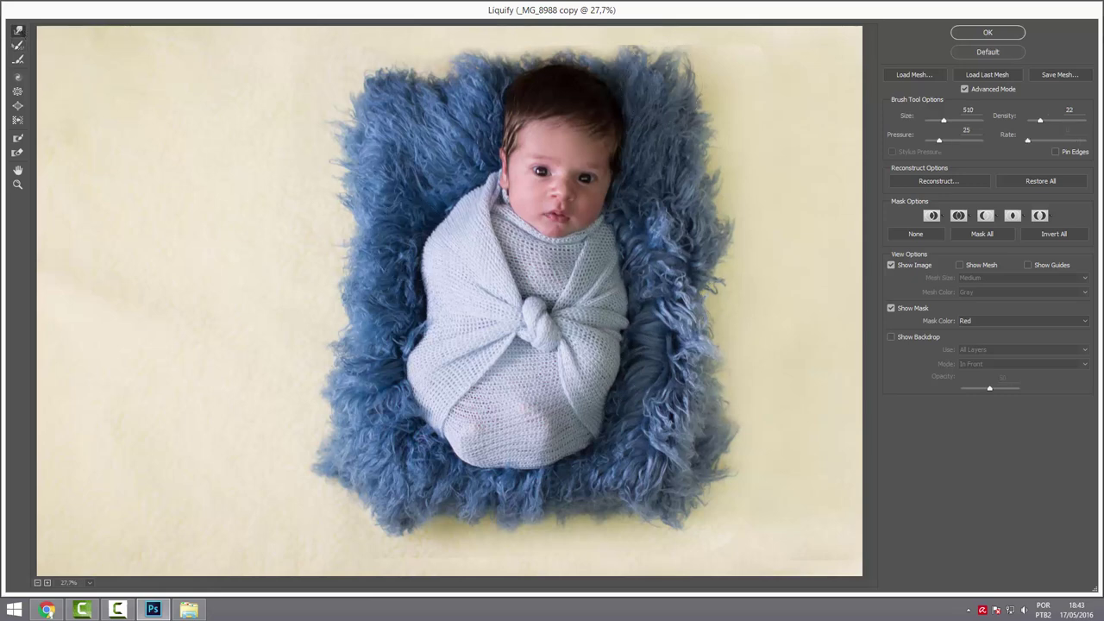
Step: Undo the last stroke, then sweep a size-1710 brush to pull the wrap's bottom up
key("ctrl+z")
key("ctrl+z")
key("ctrl+z")
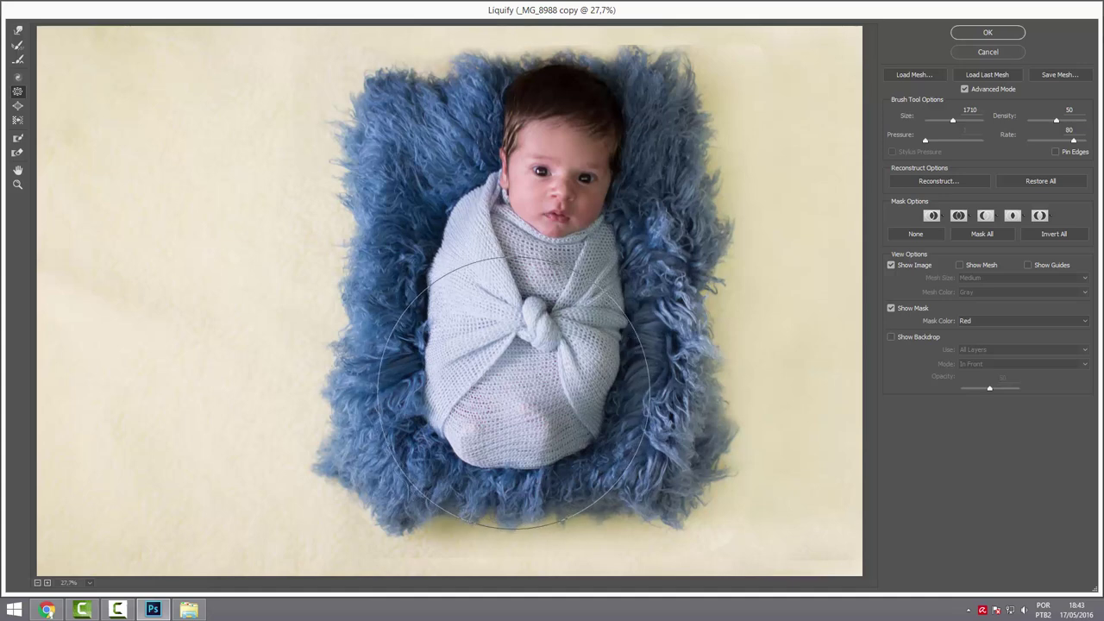
mouse_move(513, 393)
left_mouse_down()
mouse_move(559, 382)
mouse_move(517, 381)
left_mouse_up()
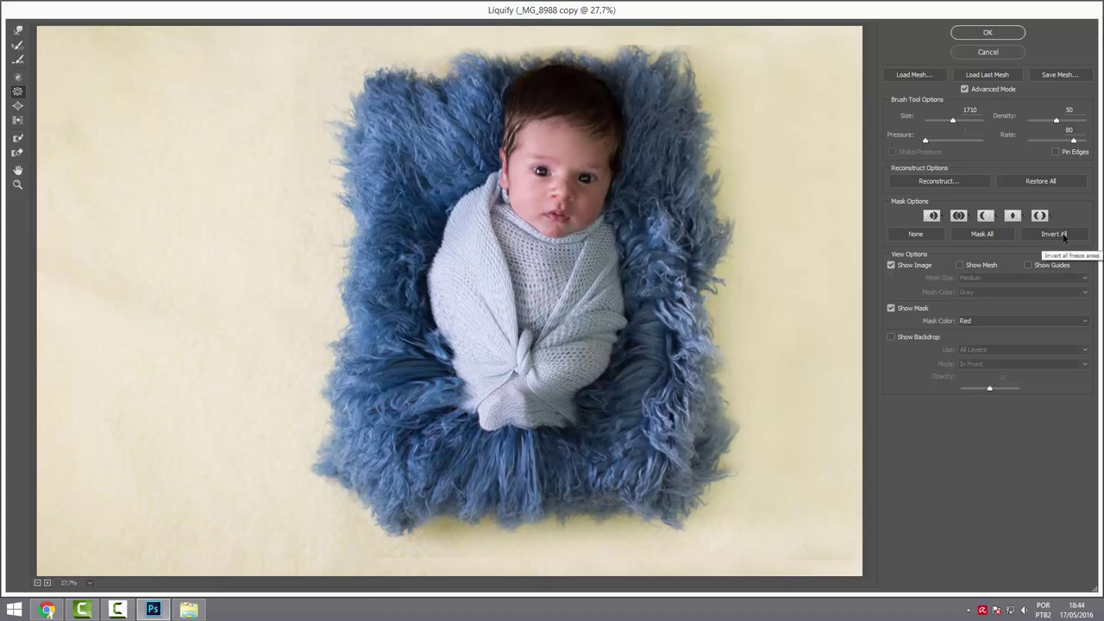
Step: Restore All, then apply one slight warp narrowing the swaddle's left side
left_click(1045, 181)
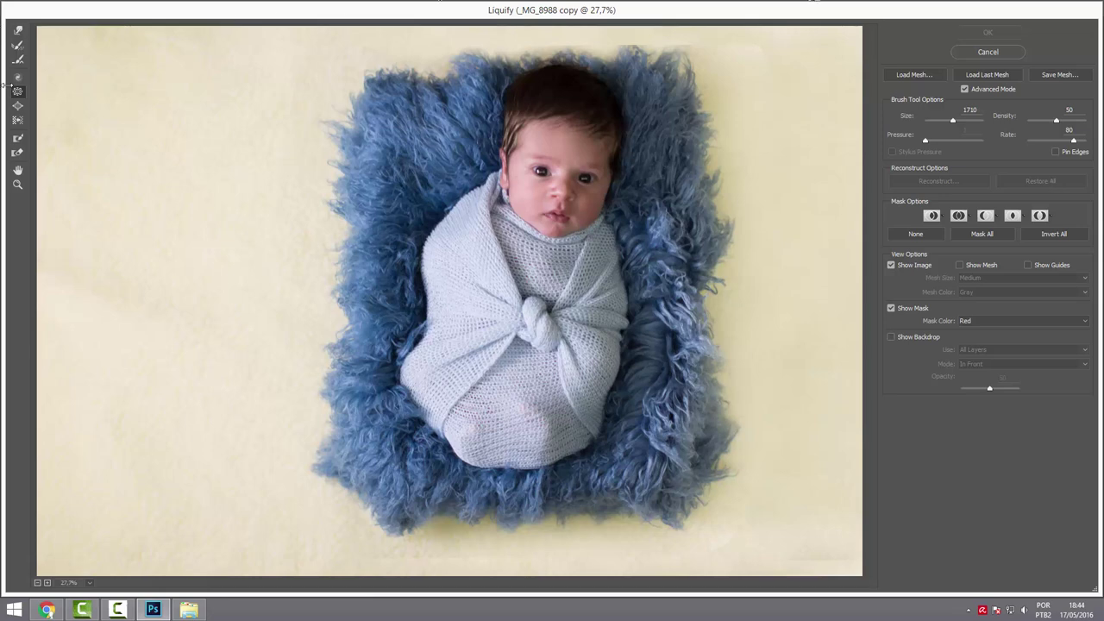
mouse_move(500, 412)
left_mouse_down()
mouse_move(493, 390)
mouse_move(398, 353)
left_mouse_up()
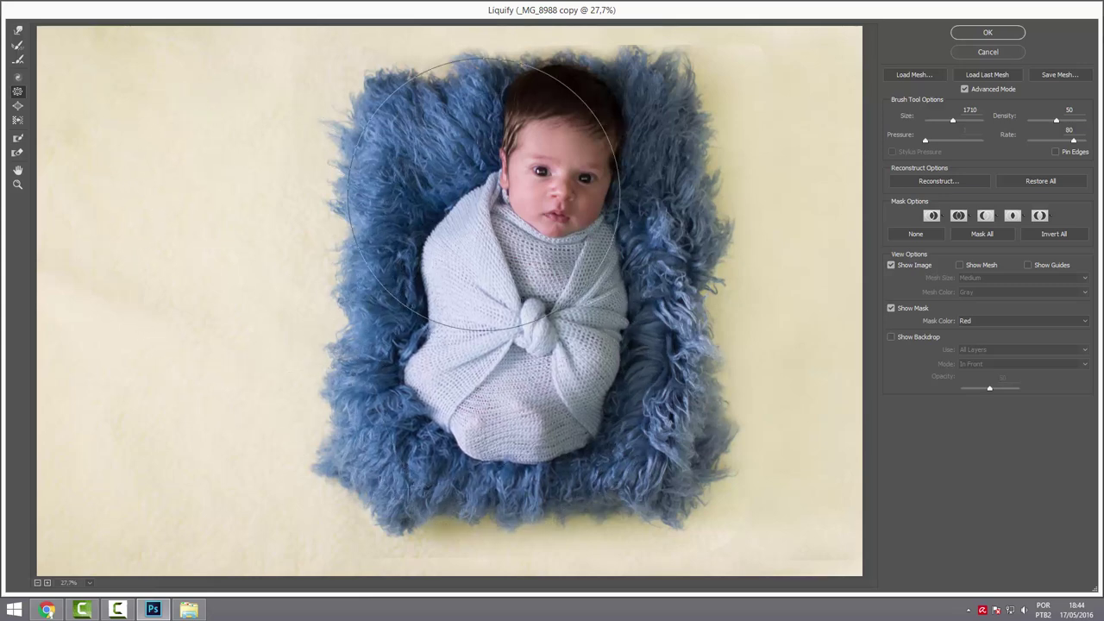
Step: Puff out the lower swaddle with the Bloat tool at size 1410, then shrink the brush
left_click(18, 106)
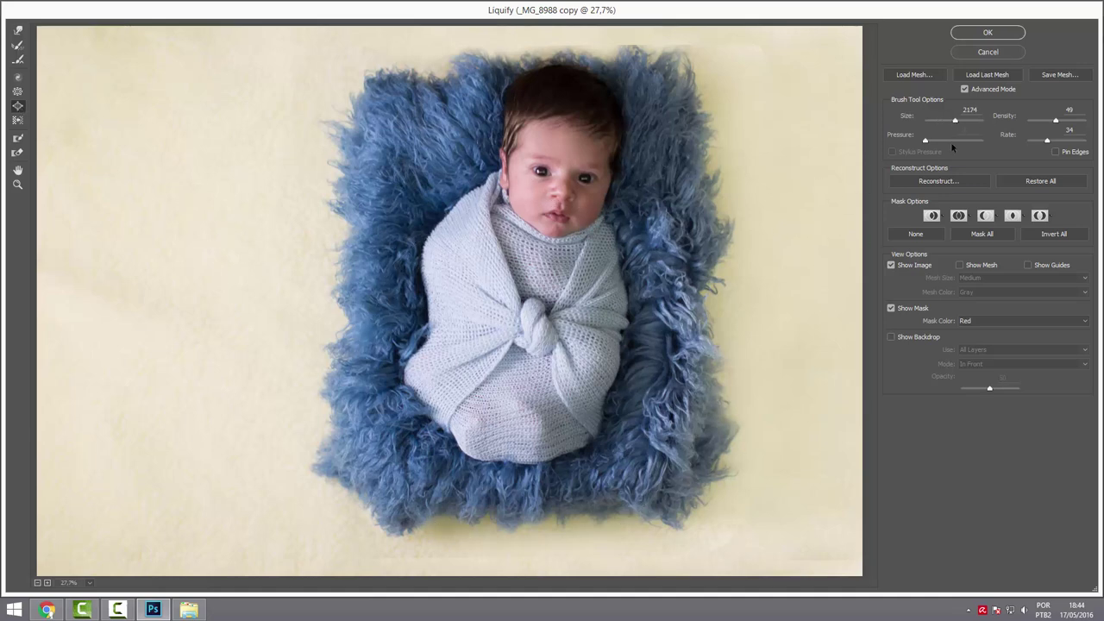
left_click_drag(953, 121, 949, 121)
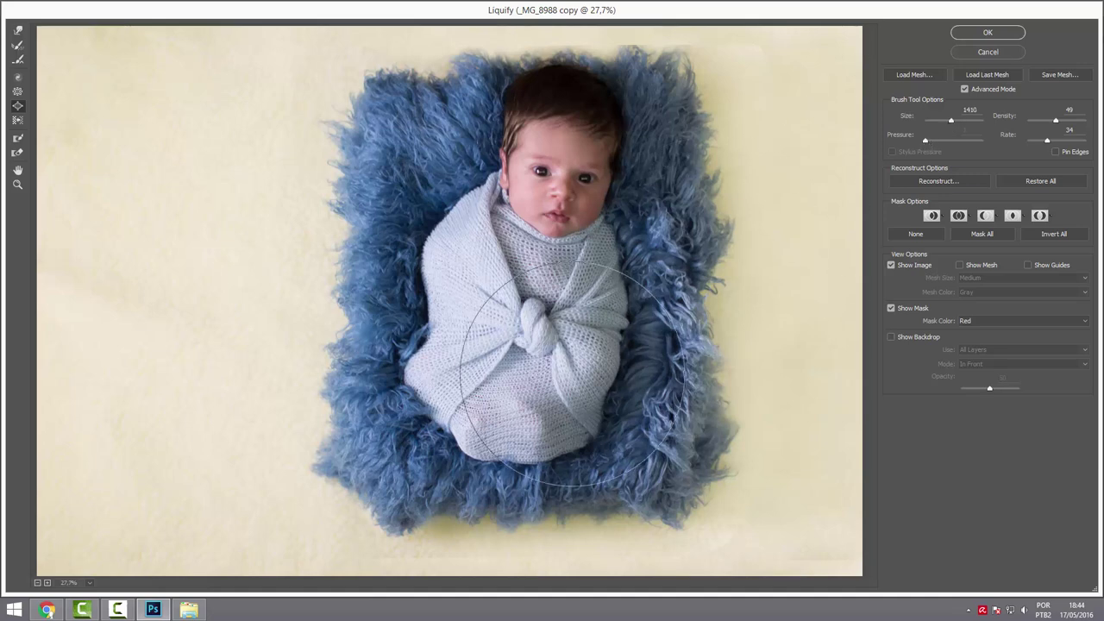
mouse_move(495, 392)
left_mouse_down()
mouse_move(565, 393)
mouse_move(533, 393)
mouse_move(582, 357)
mouse_move(598, 326)
left_mouse_up()
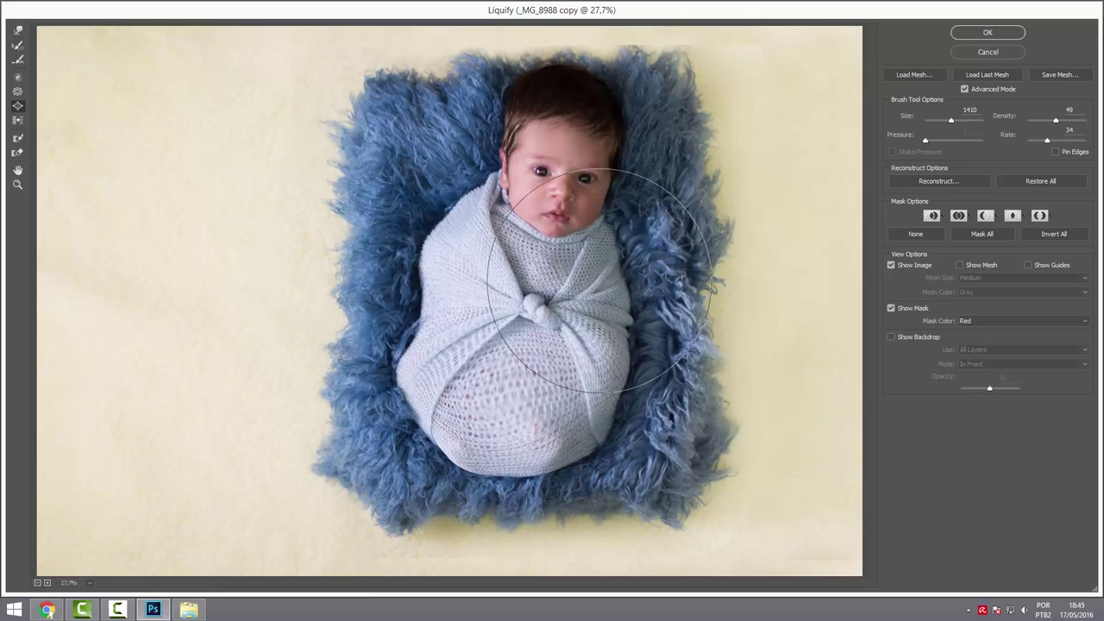
left_click_drag(950, 121, 946, 121)
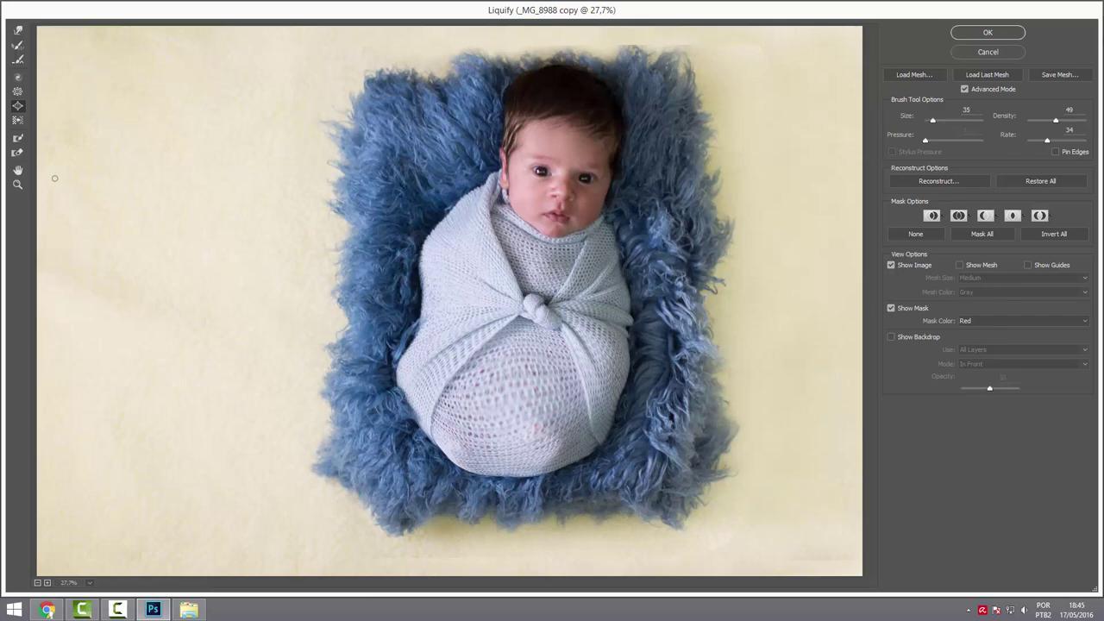
Step: Zoom into the face, try Forward Warp and Bloat on the eyes, then zoom back out
key("z")
left_click_drag(724, 291, 457, 125)
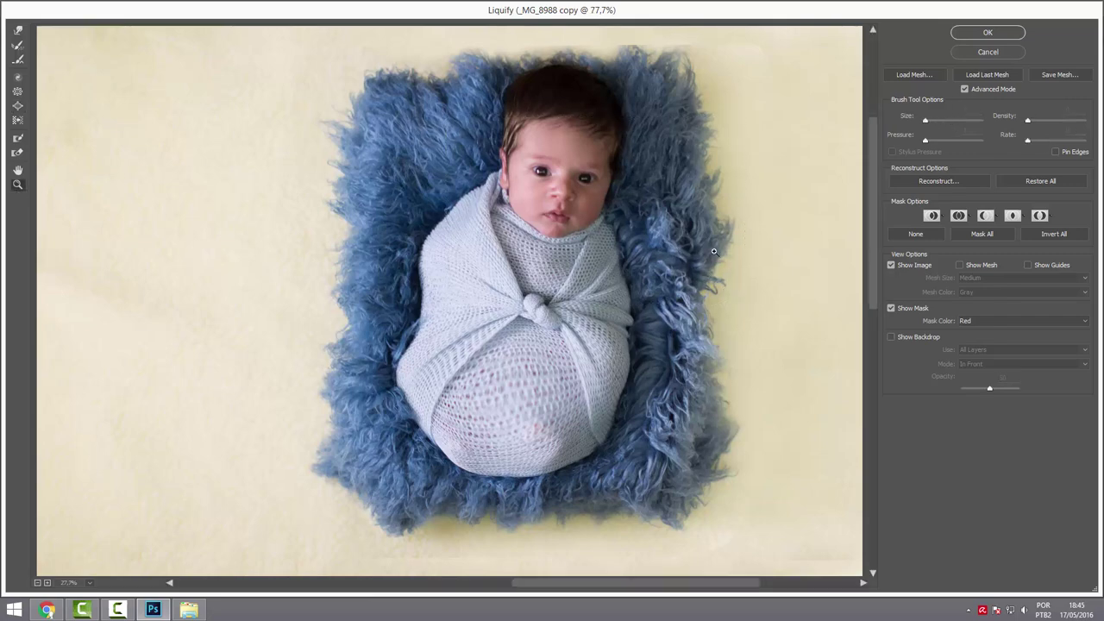
left_click(18, 31)
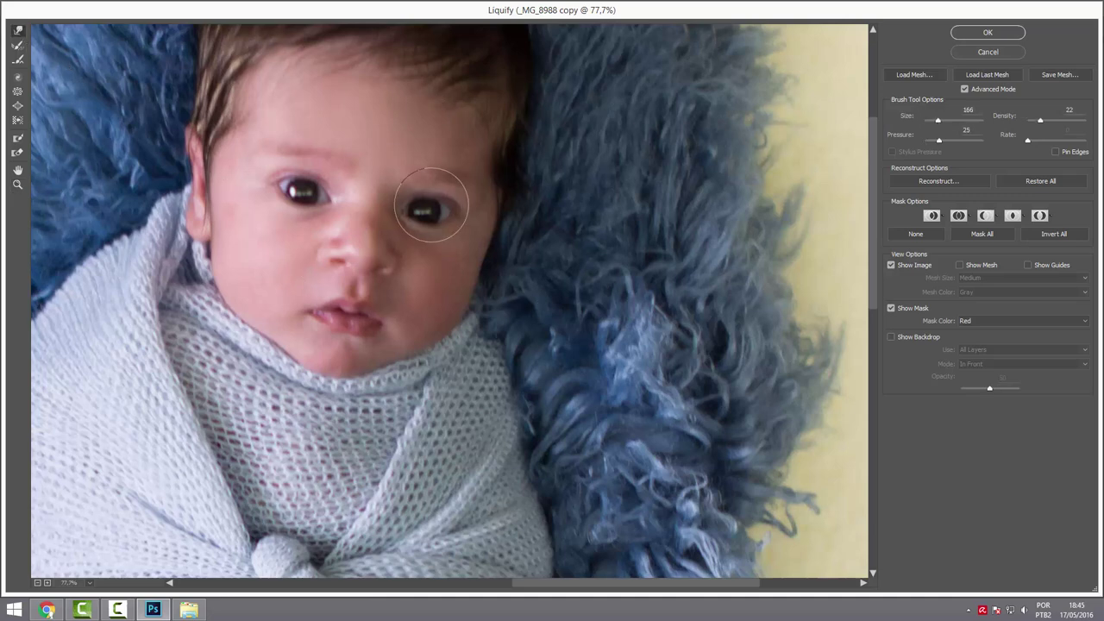
left_click(17, 106)
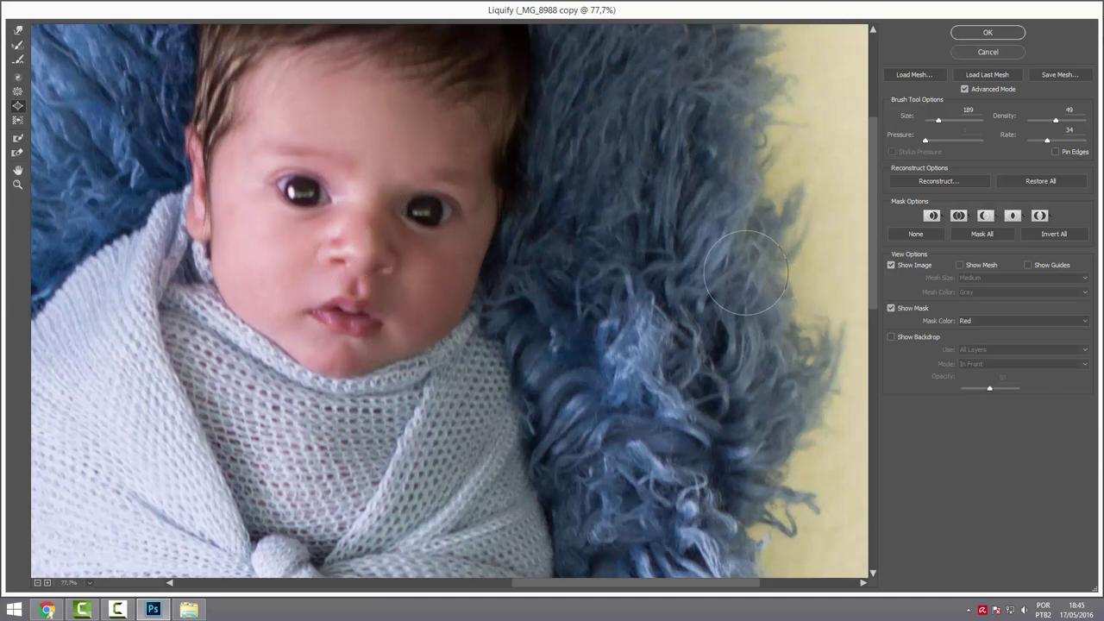
scroll(653, 285, "down", 2)
scroll(653, 284, "down", 2)
scroll(653, 284, "down", 2)
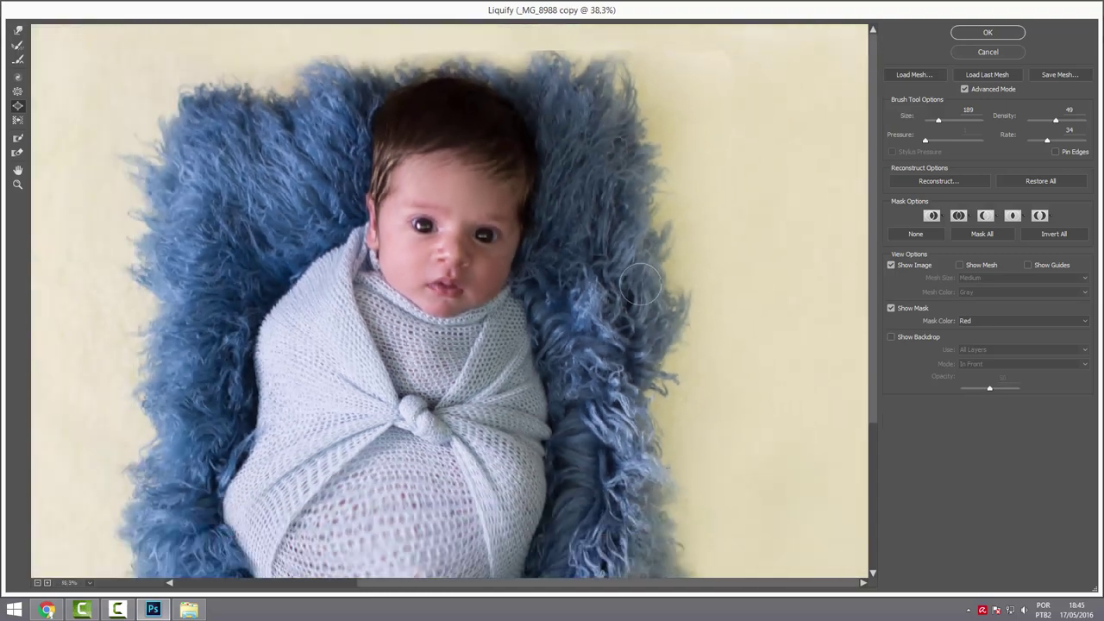
scroll(517, 259, "down", 2)
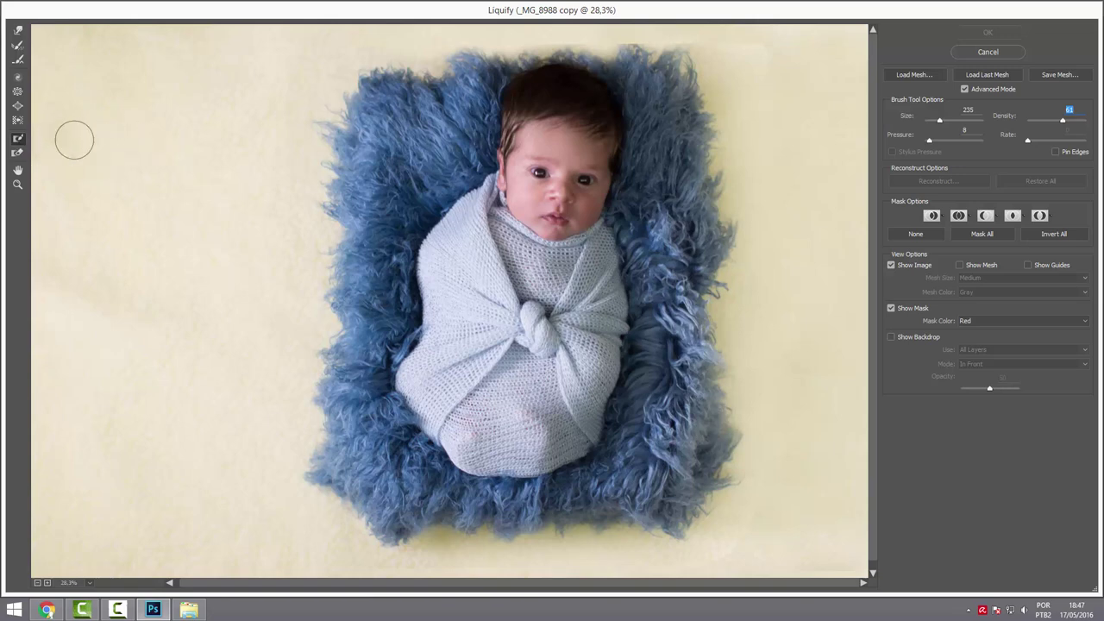
Step: Paint a freeze mask over the baby's face, forehead and hair, raising density to 75
mouse_move(512, 88)
left_mouse_down()
mouse_move(559, 226)
mouse_move(522, 80)
mouse_move(579, 84)
left_mouse_up()
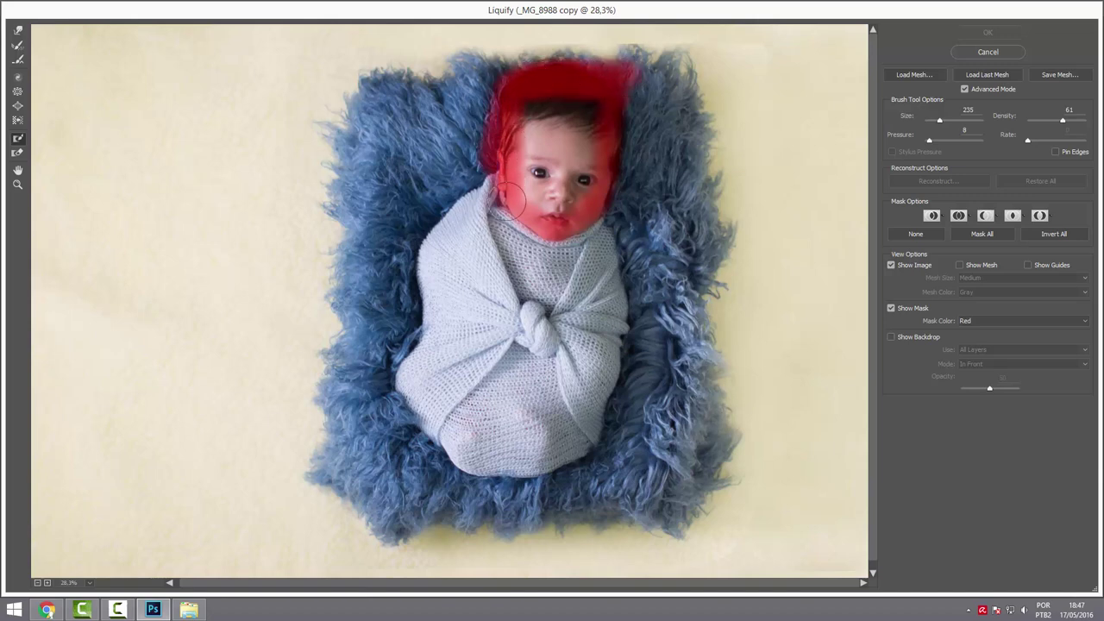
left_click_drag(510, 199, 619, 104)
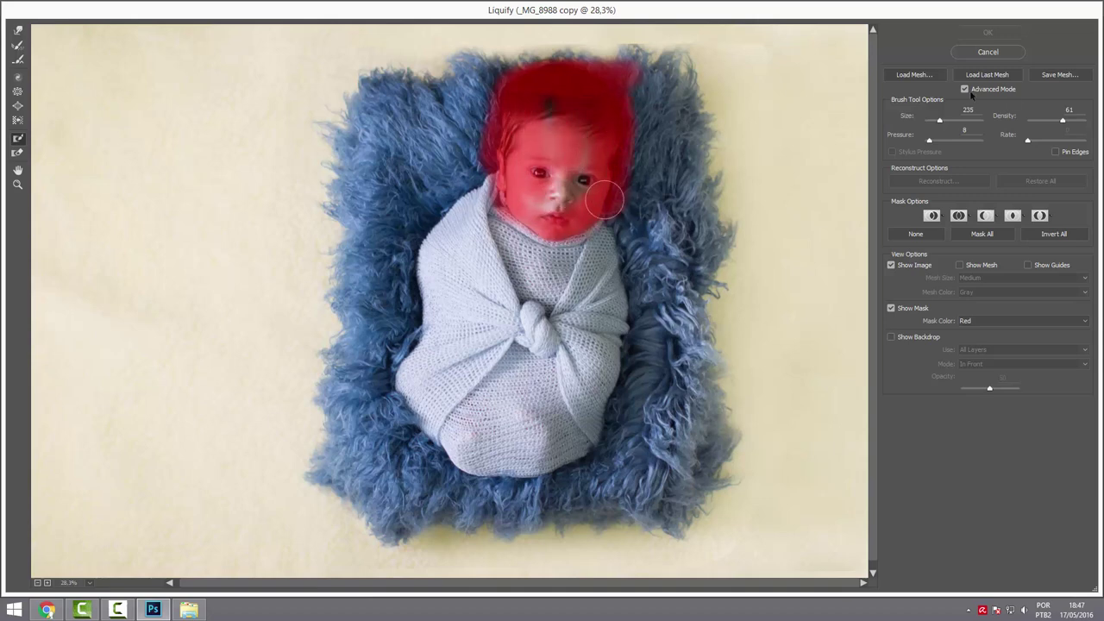
left_click_drag(1062, 120, 1073, 120)
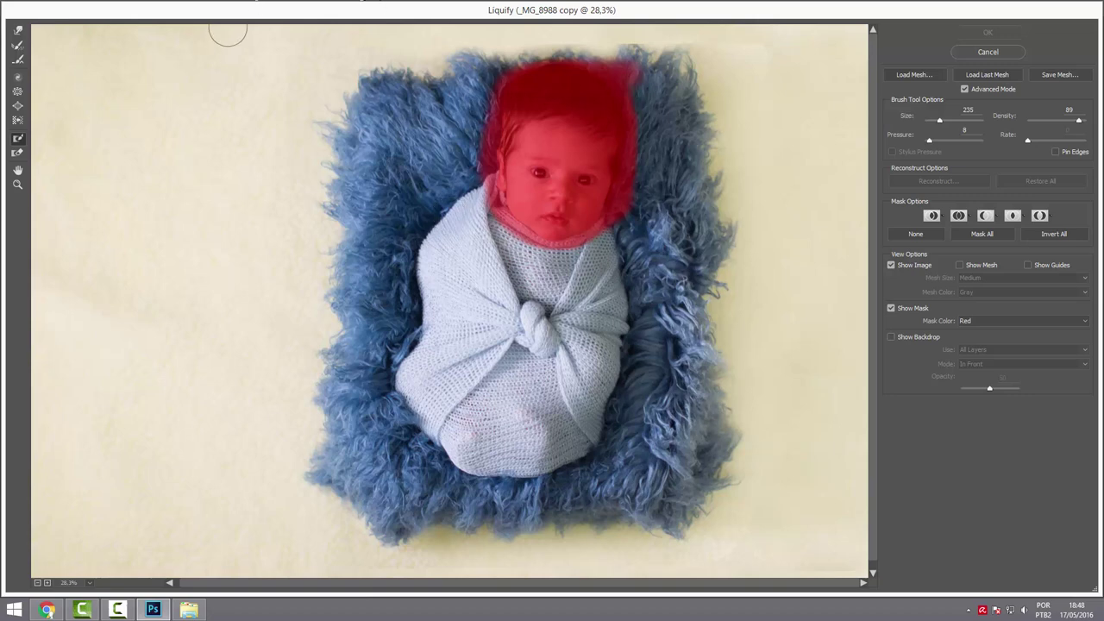
Step: Forward Warp the blanket's left side inward and around the neck, leaving the frozen face untouched
left_click(18, 30)
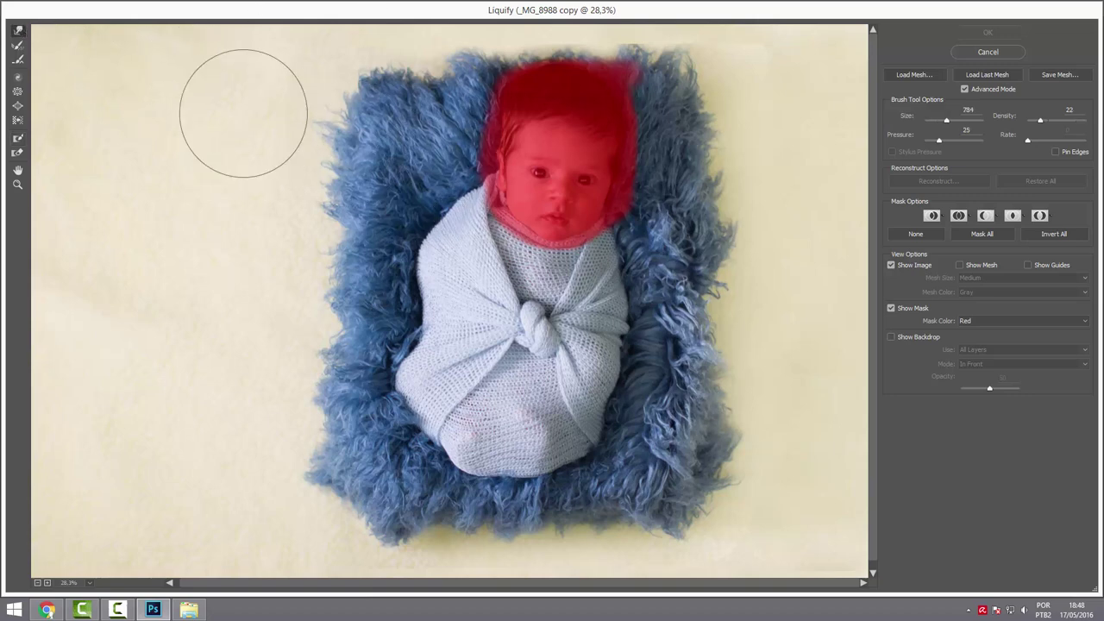
left_click_drag(432, 273, 563, 265)
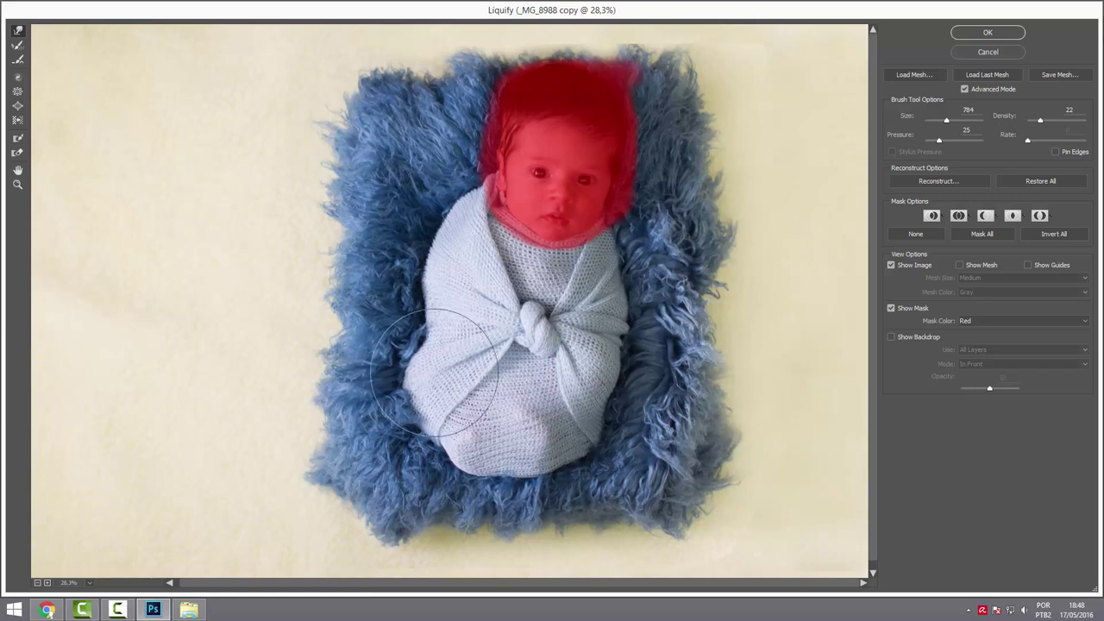
mouse_move(460, 365)
left_mouse_down()
mouse_move(424, 323)
mouse_move(492, 250)
left_mouse_up()
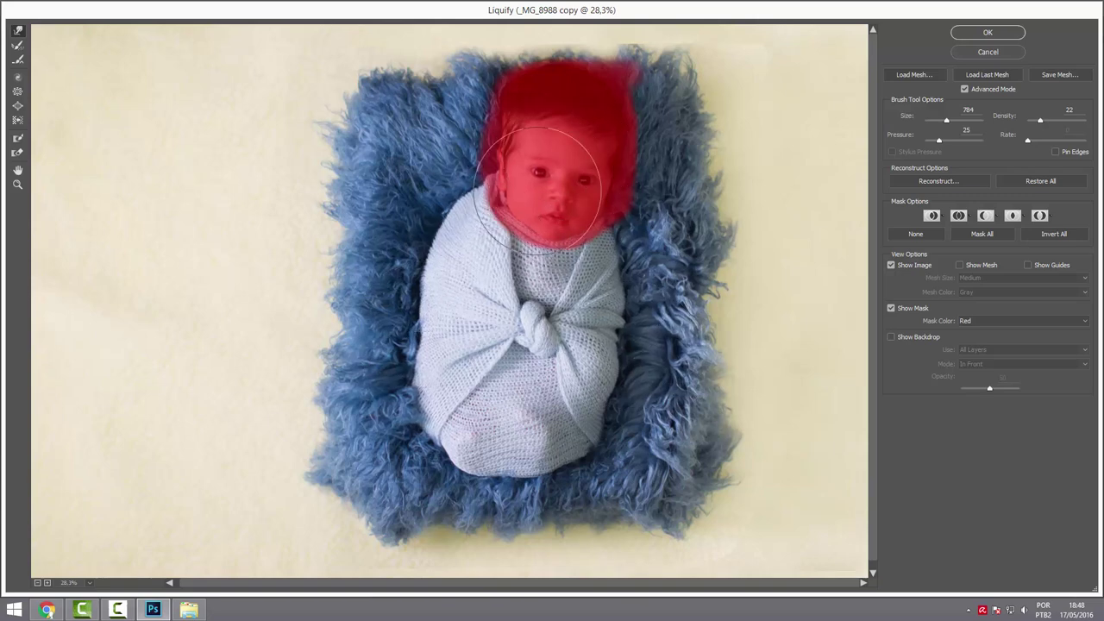
mouse_move(493, 247)
left_mouse_down()
mouse_move(524, 198)
mouse_move(567, 184)
mouse_move(581, 142)
mouse_move(508, 232)
mouse_move(615, 218)
mouse_move(518, 212)
mouse_move(497, 238)
mouse_move(574, 145)
mouse_move(613, 373)
mouse_move(548, 393)
mouse_move(508, 302)
mouse_move(580, 449)
left_mouse_up()
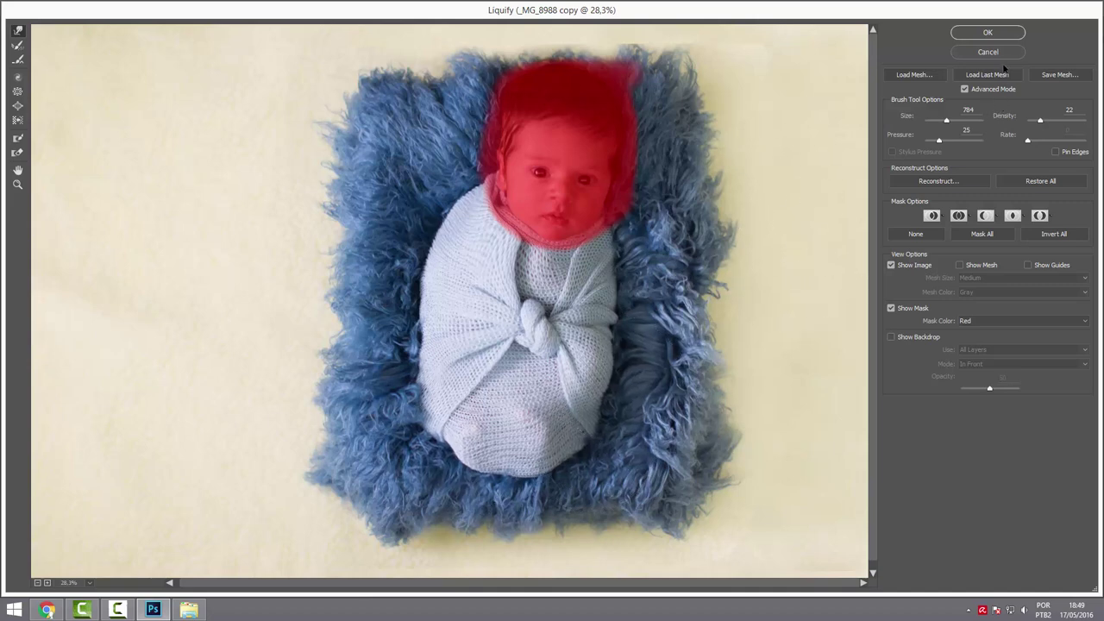
Step: Thaw the freeze mask off the baby's head and face, and restore all previous warps
left_click(16, 155)
mouse_move(509, 99)
left_mouse_down()
mouse_move(607, 89)
mouse_move(473, 259)
left_mouse_up()
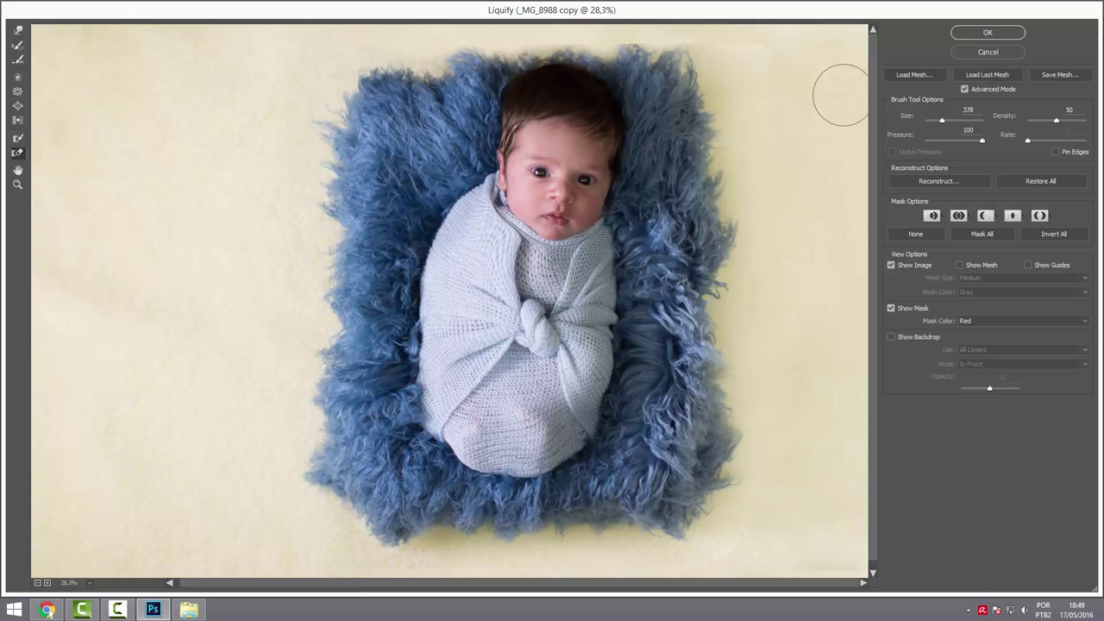
left_click(1040, 181)
Step: Warp the blanket's left edges inward and the right fur edge, then apply Liquify to Background copy
left_click(17, 31)
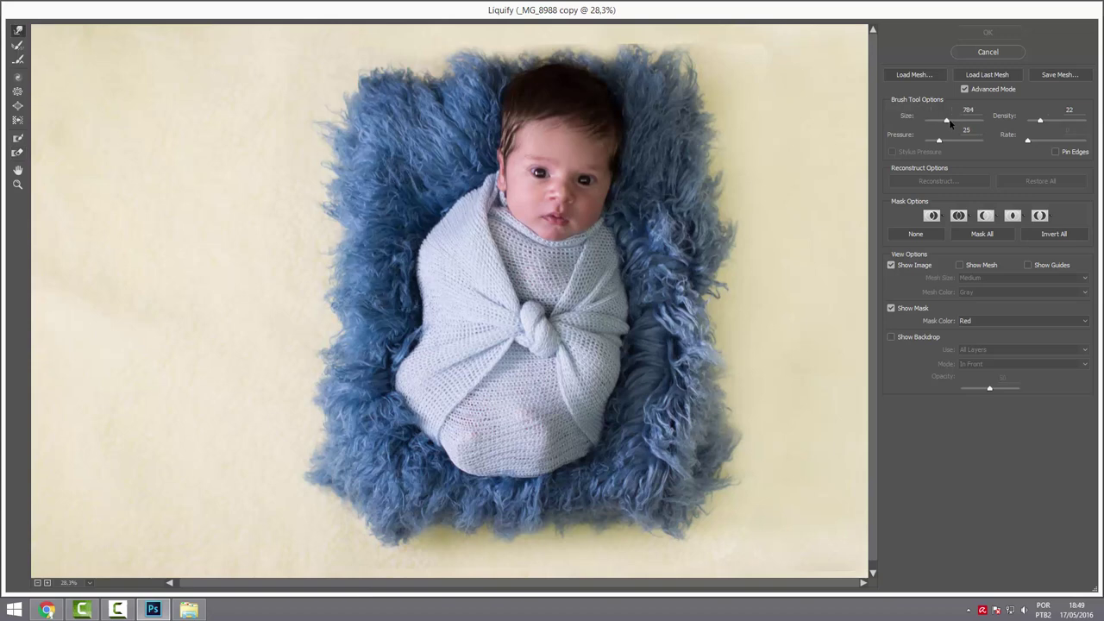
mouse_move(422, 241)
left_mouse_down()
mouse_move(437, 243)
mouse_move(444, 194)
left_mouse_up()
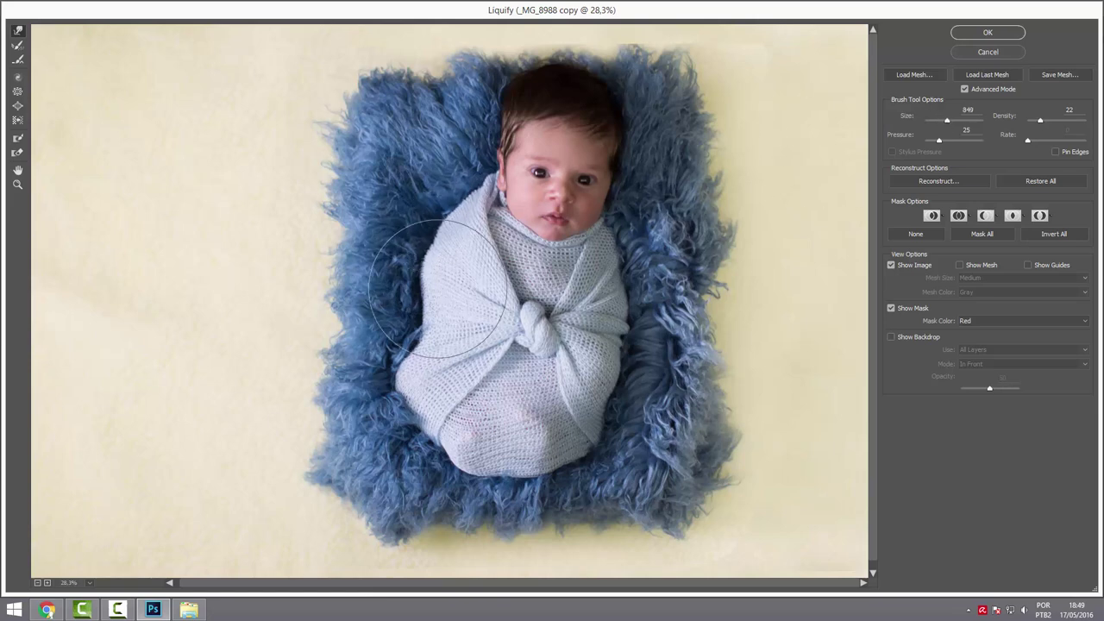
left_click_drag(384, 380, 423, 379)
key("bracketright")
key("bracketright")
key("bracketright")
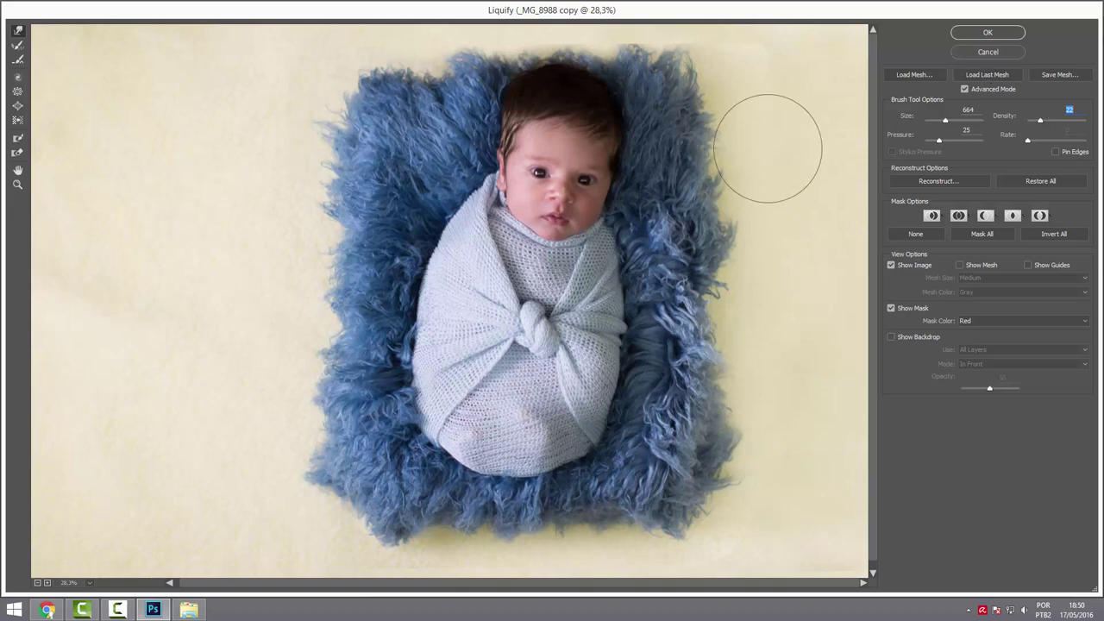
left_click(746, 250)
left_click_drag(745, 250, 714, 296)
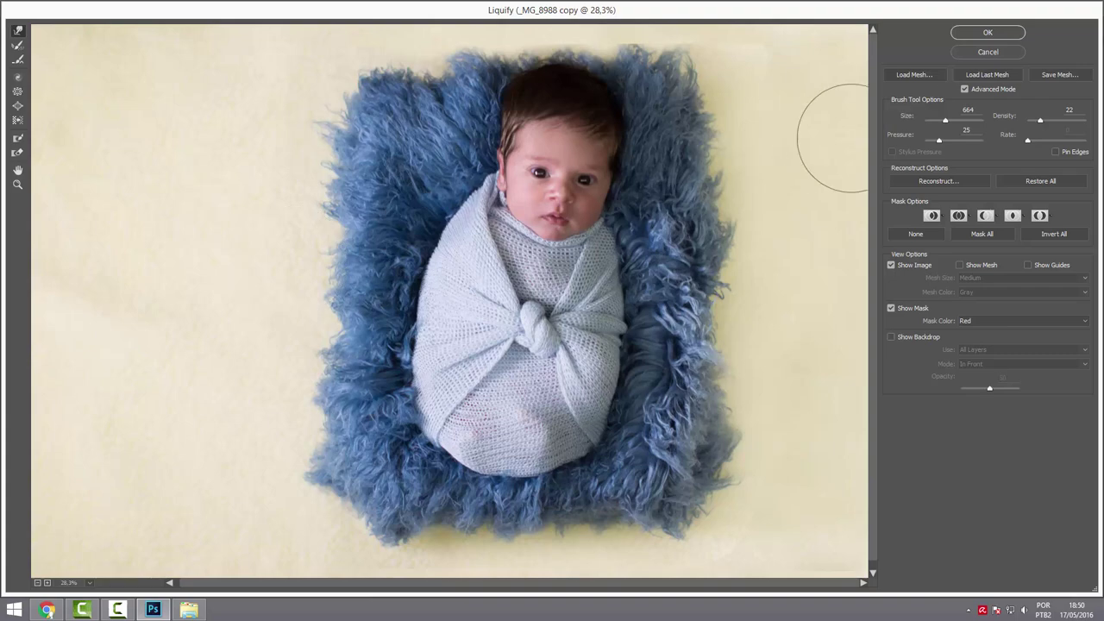
left_click(967, 34)
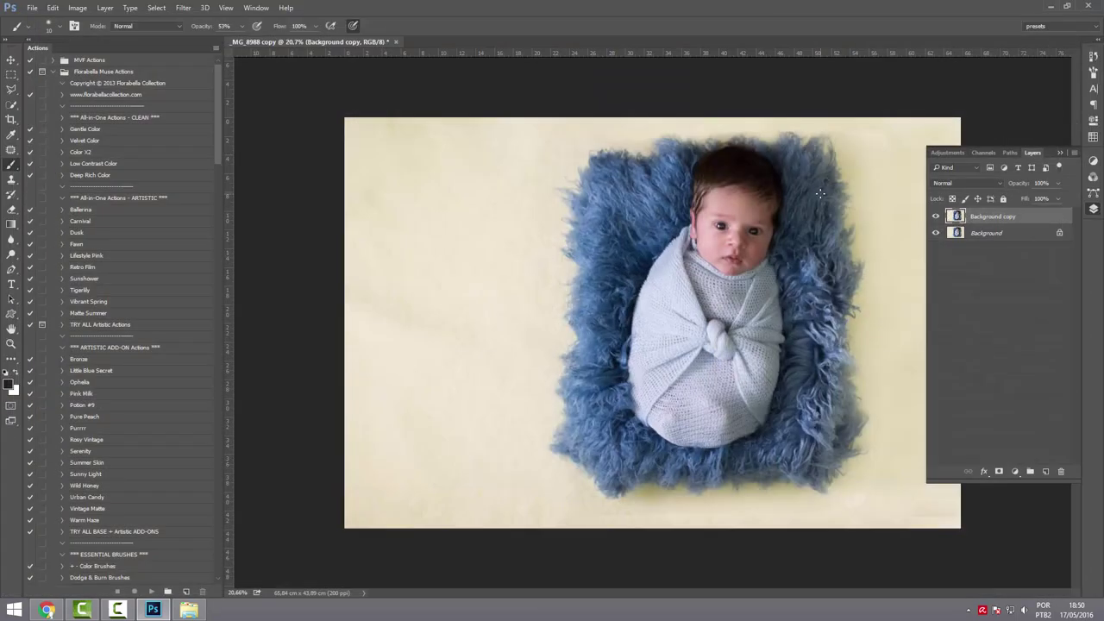
left_click(935, 217)
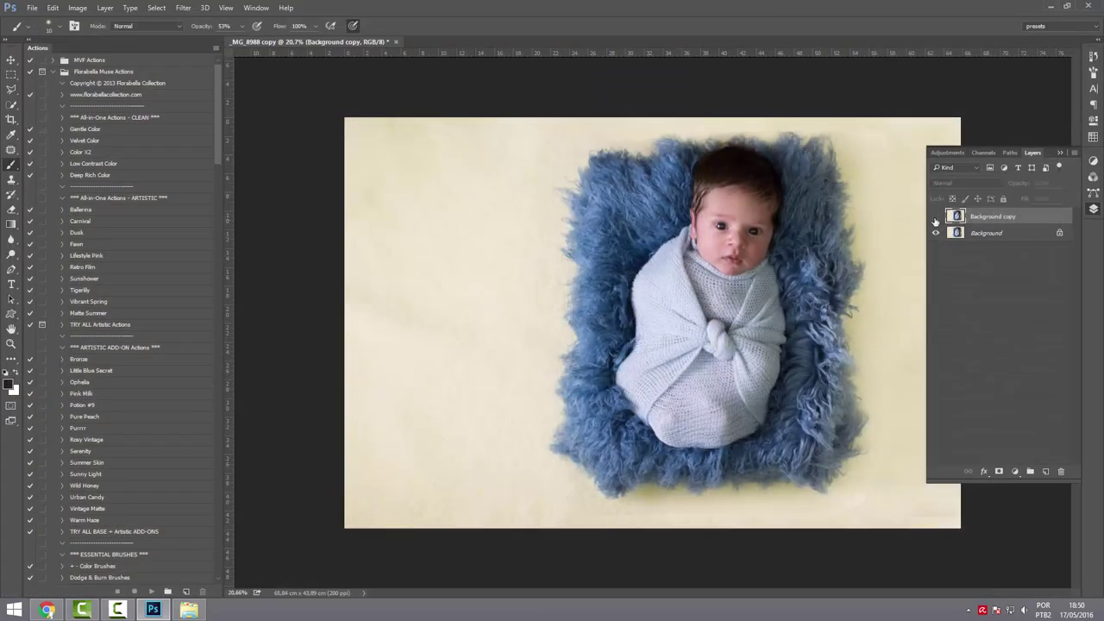
left_click(935, 217)
left_click(934, 217)
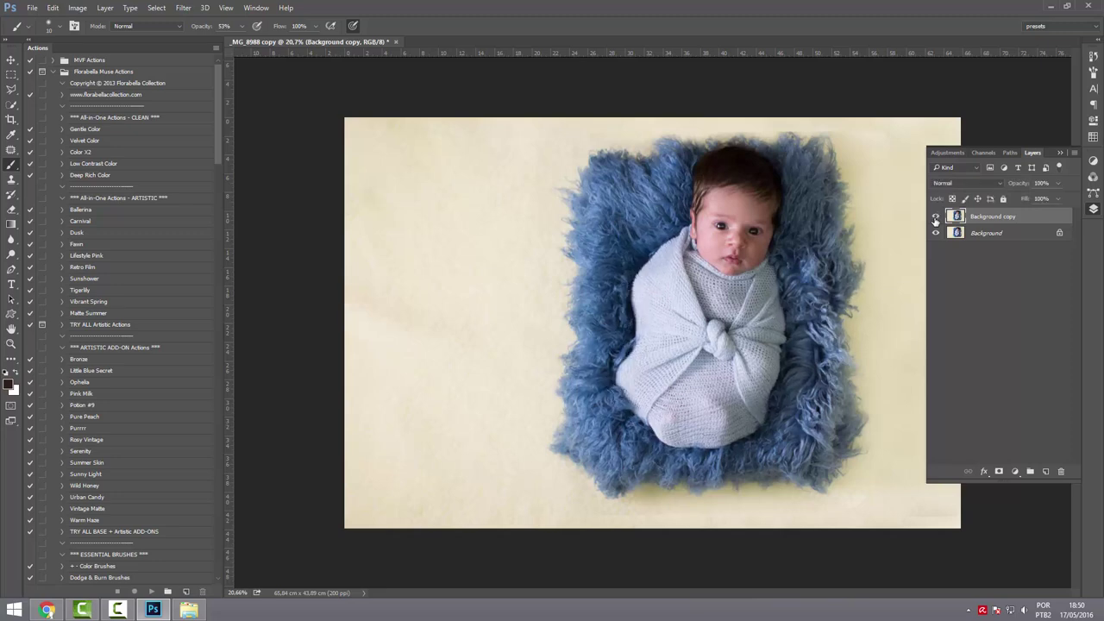